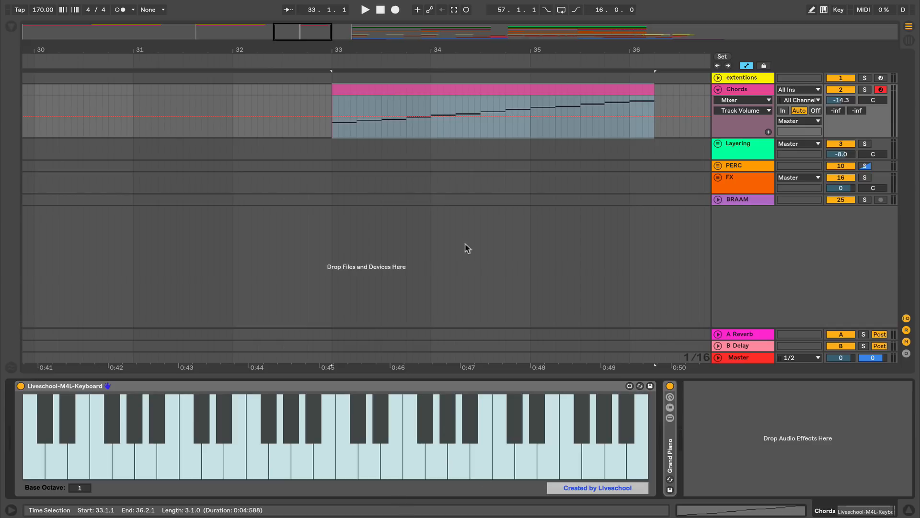
Deactivate the B1, D2, F2 and A2 notes in the ascending scale clip on the Chords track
double_click(446, 92)
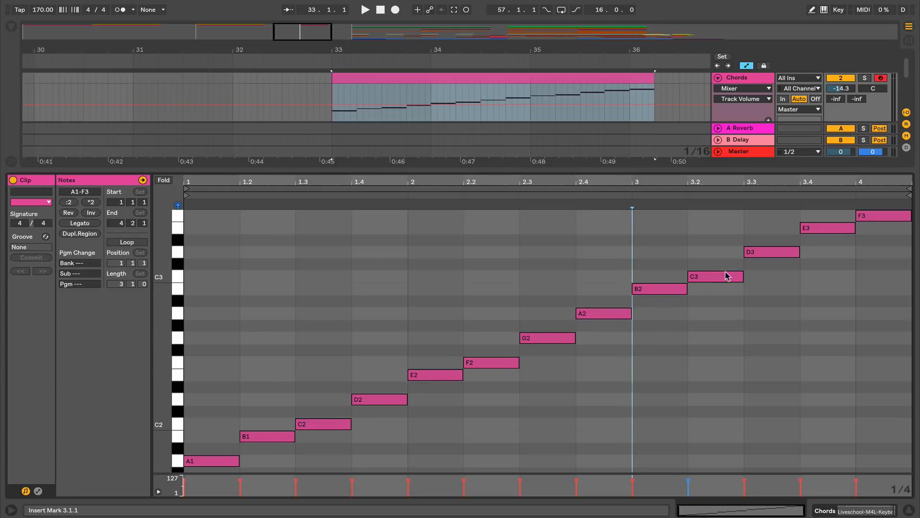
left_click(764, 77)
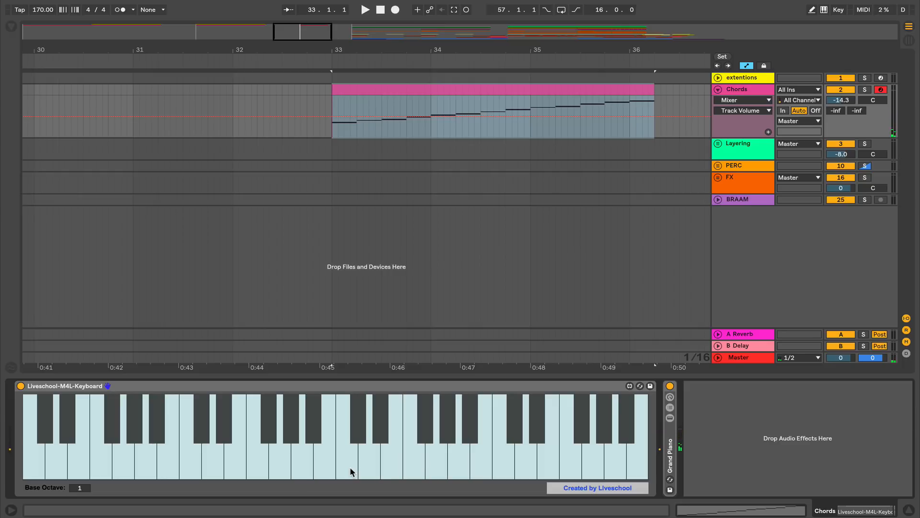
double_click(381, 86)
scroll(406, 420, "down", 1)
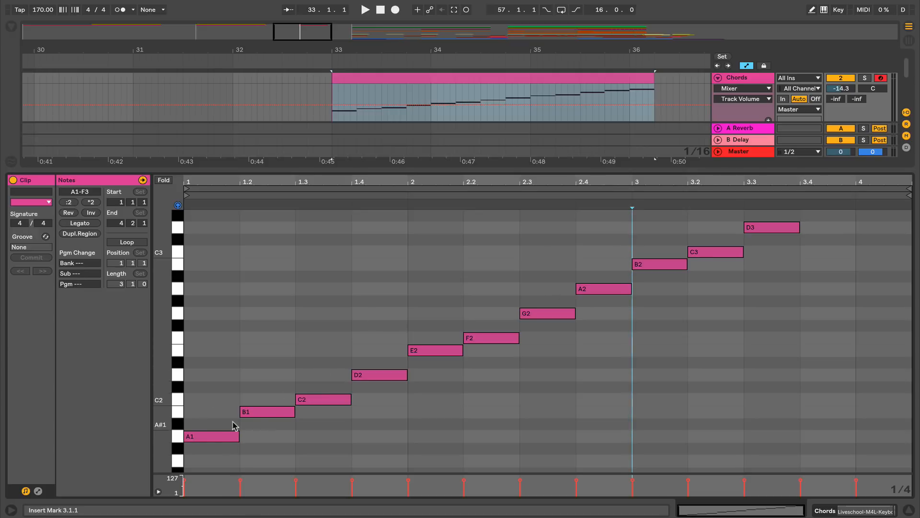
left_click(257, 413)
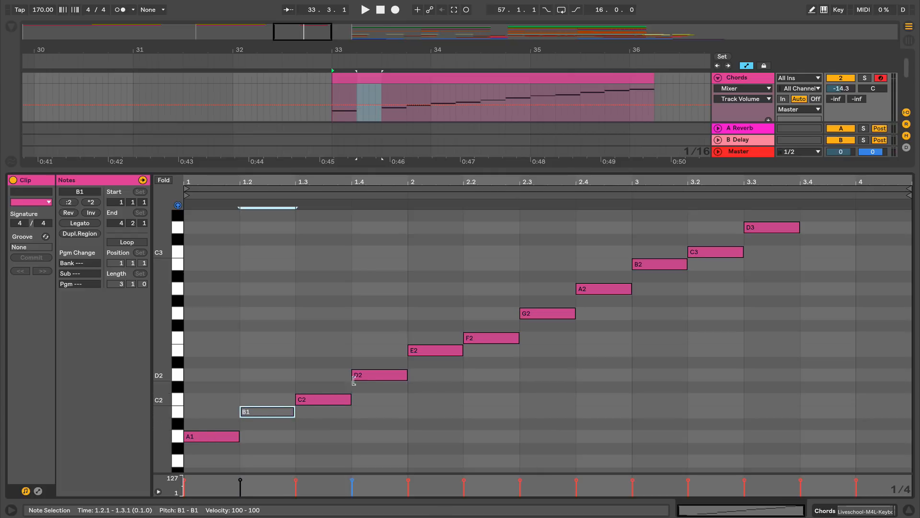
left_click(369, 376)
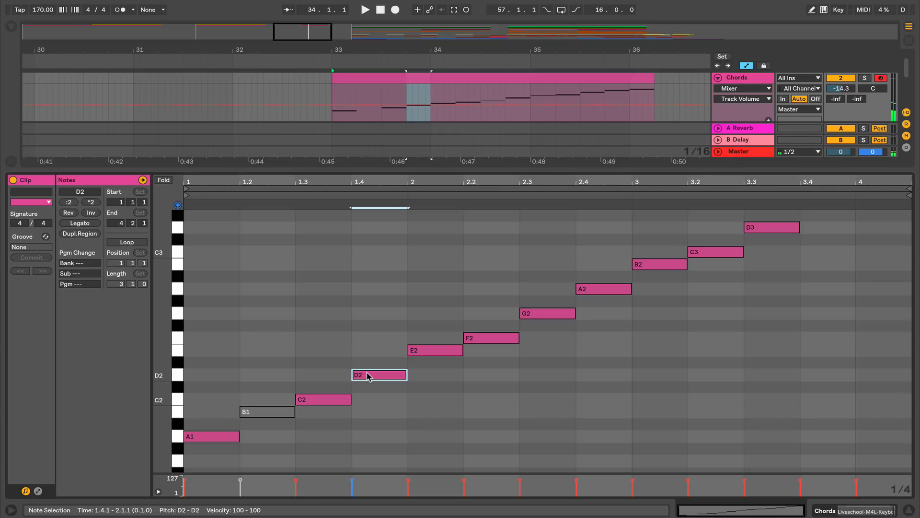
left_click(429, 351)
left_click(487, 341)
key("0")
left_click(535, 315)
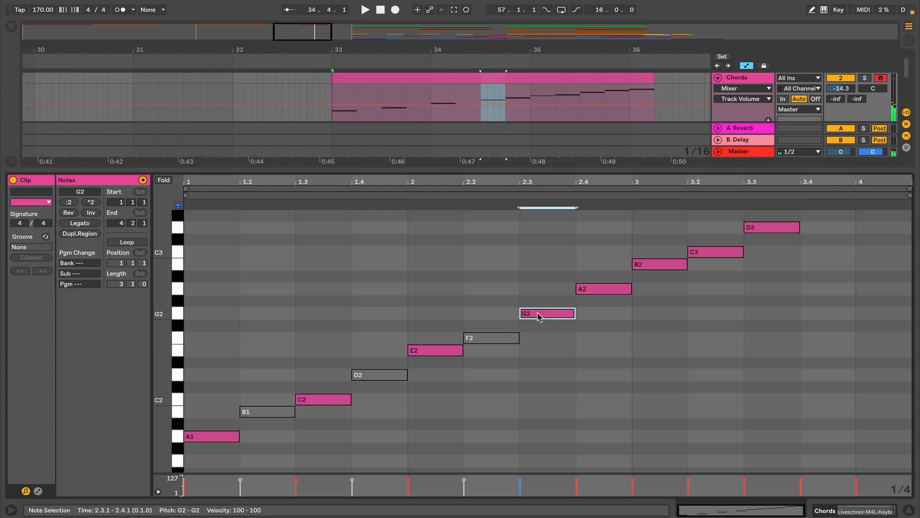
left_click(597, 291)
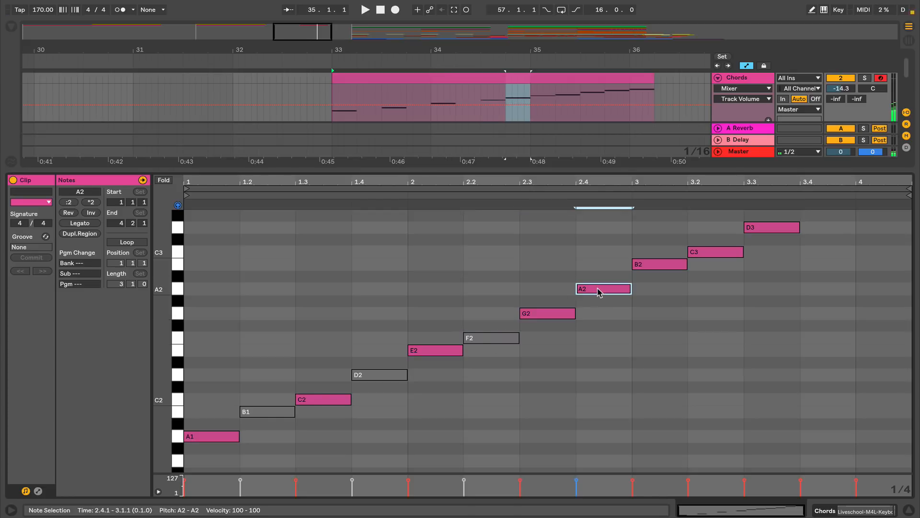
key("0")
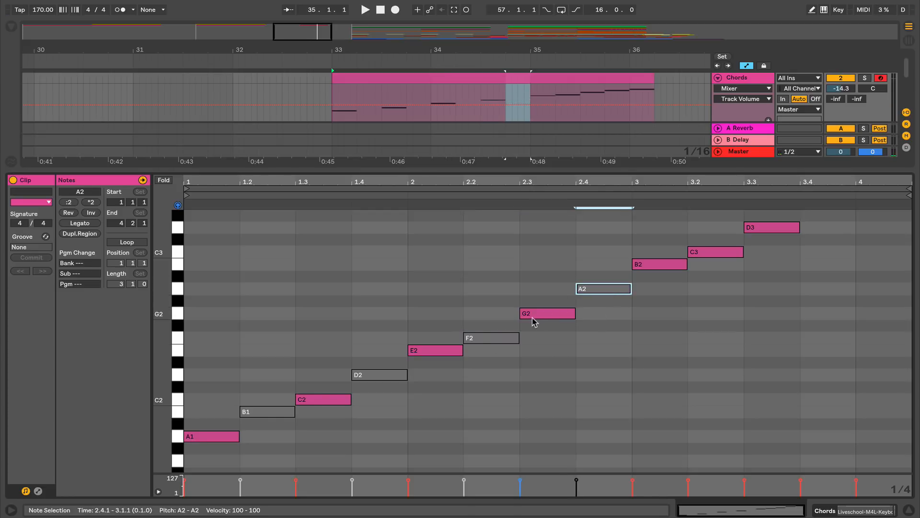
Deactivate the C3 and E3 notes in the upper part of the scale clip
scroll(585, 293, "up", 2)
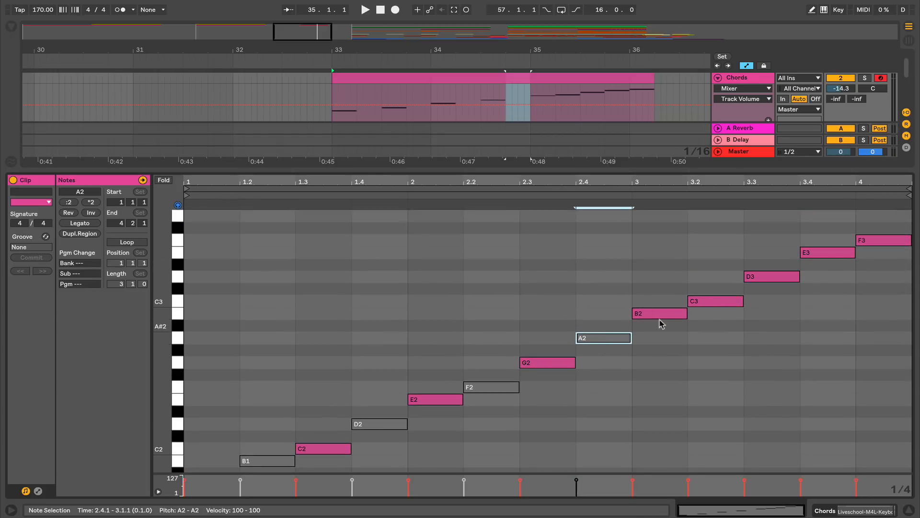
left_click(716, 303)
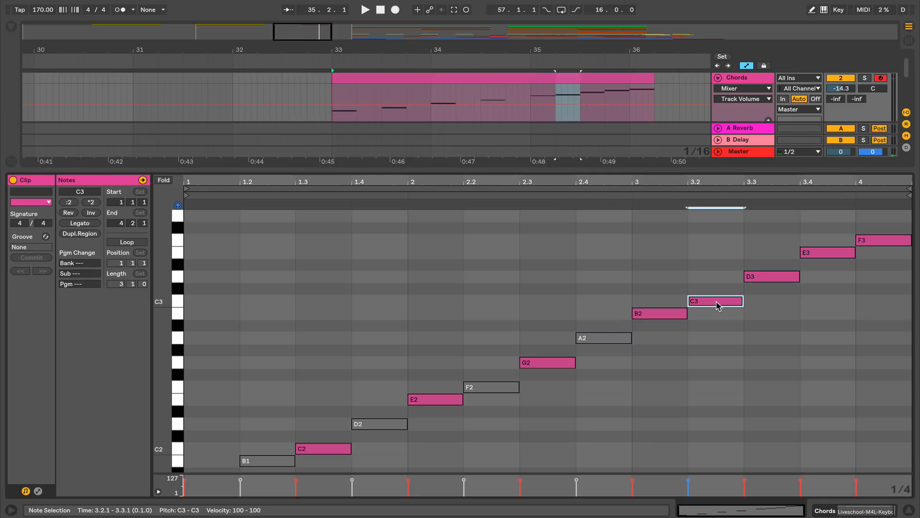
scroll(716, 305, "down", 1)
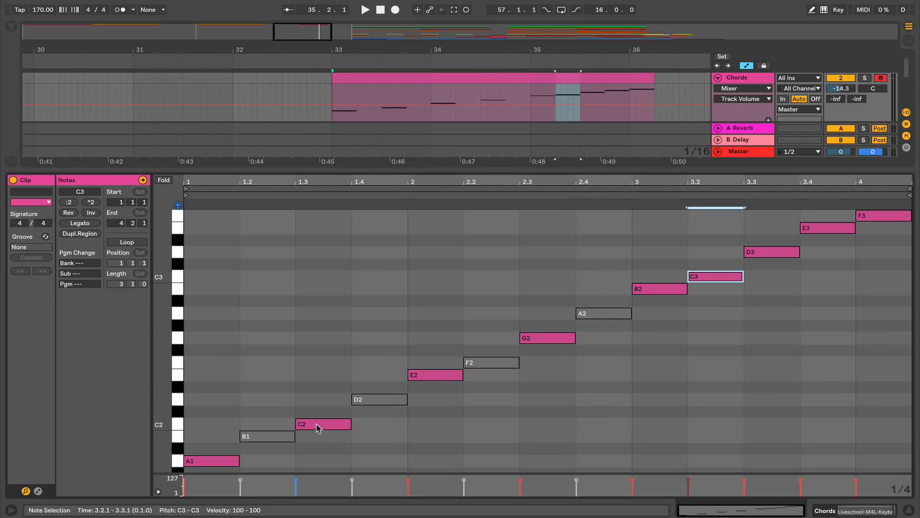
left_click(710, 277)
key("0")
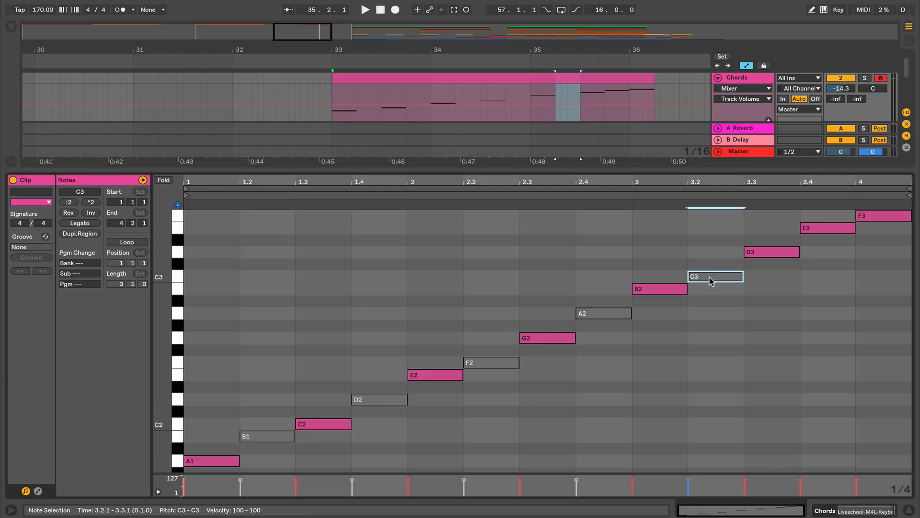
left_click(772, 254)
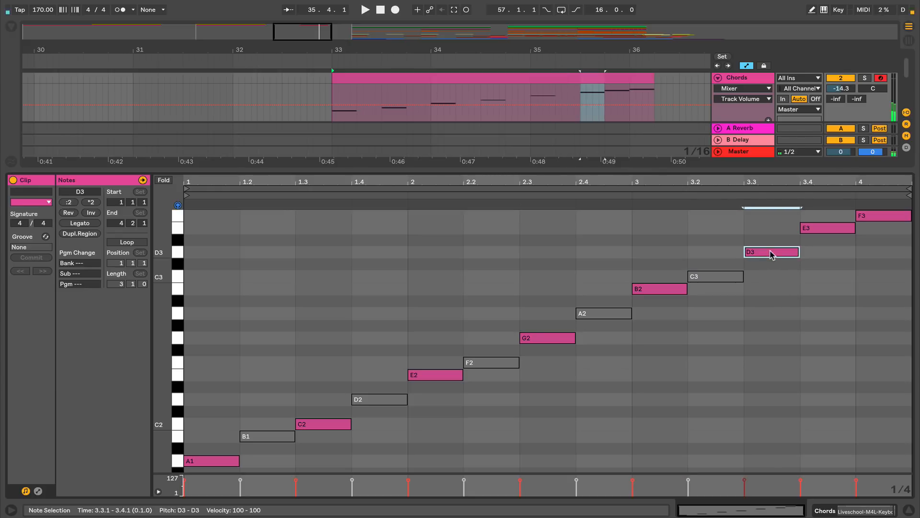
left_click(826, 229)
key("0")
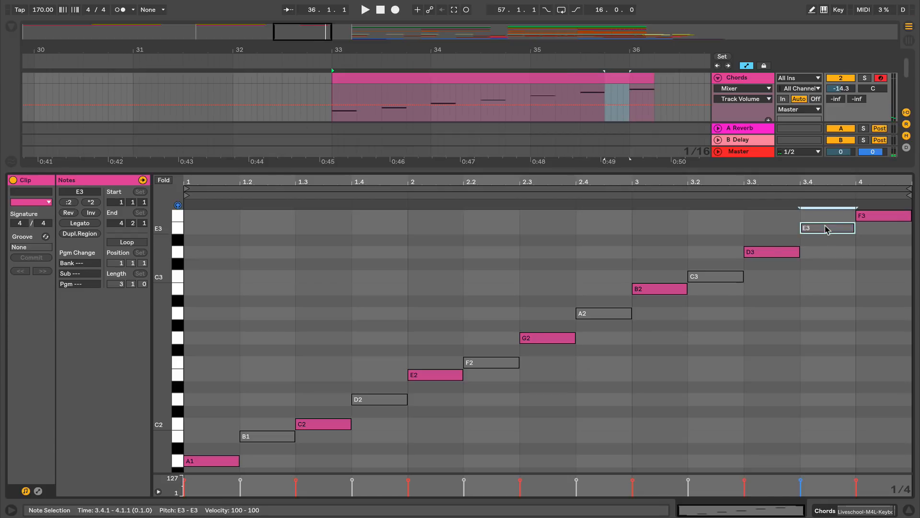
Review the remaining active notes of the scale up to F3, then show the Chords track's devices
scroll(829, 228, "up", 4)
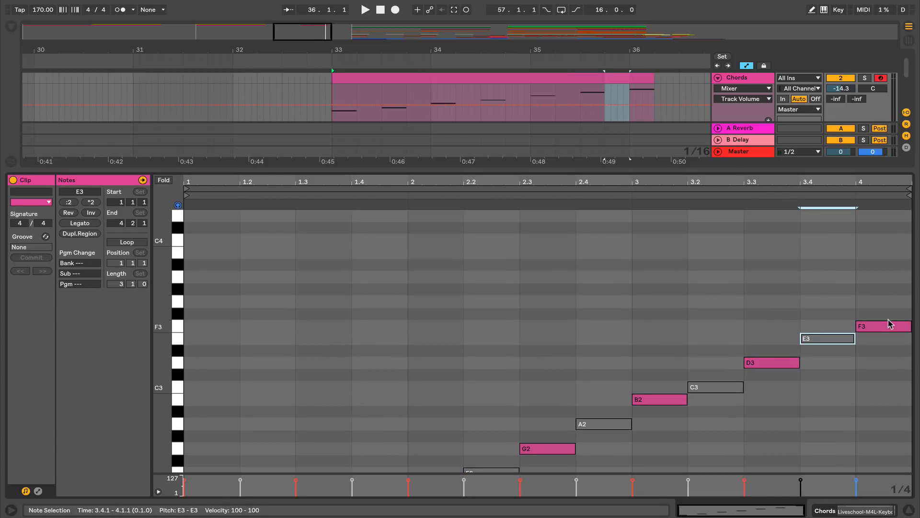
scroll(888, 314, "down", 1)
scroll(859, 347, "down", 4)
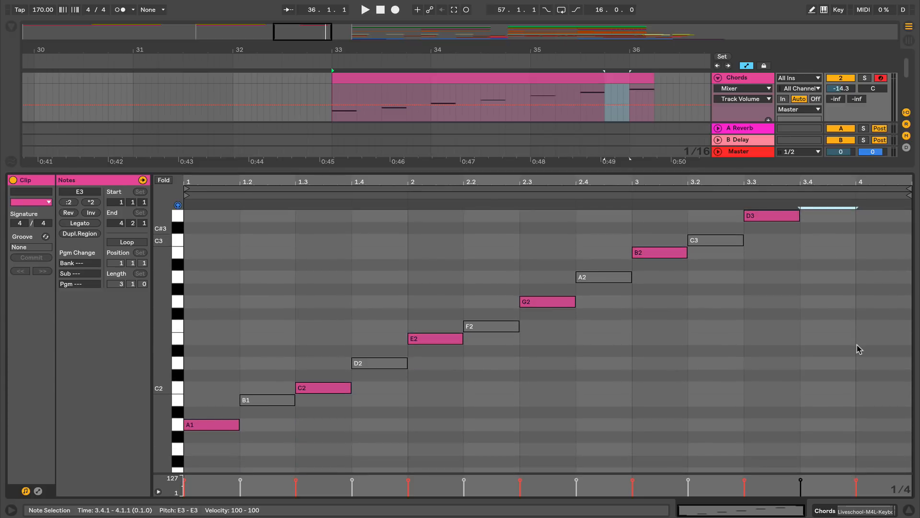
scroll(859, 348, "up", 2)
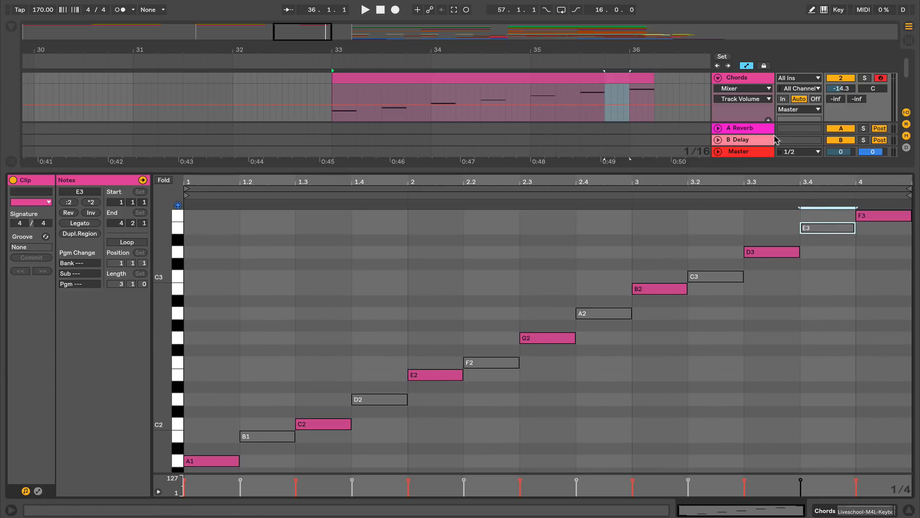
left_click(746, 79)
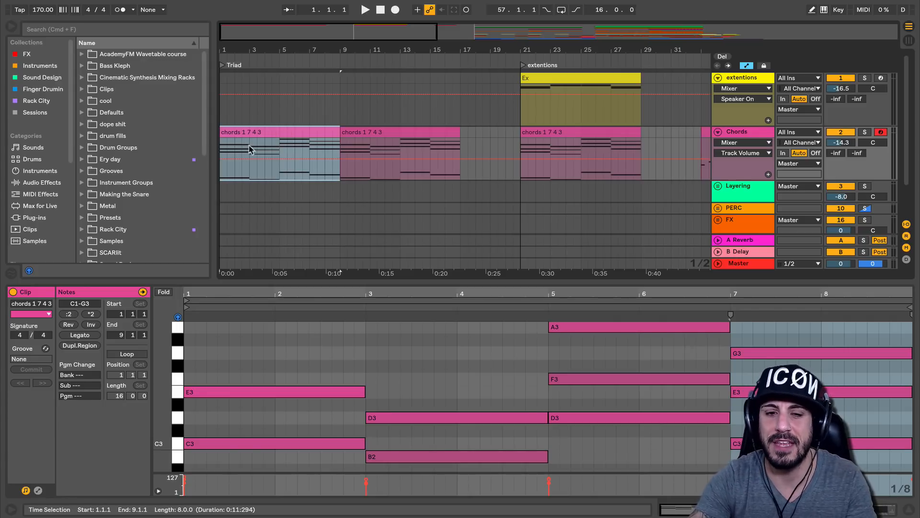
Enlarge the note editor to examine the first chords 1 7 4 3 clip's triads and play the progression
left_click_drag(366, 282, 372, 148)
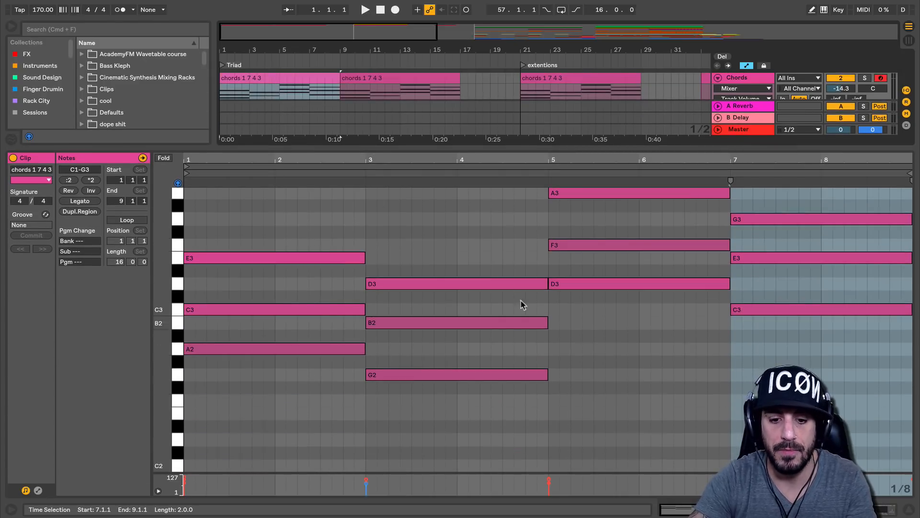
scroll(581, 423, "up", 3)
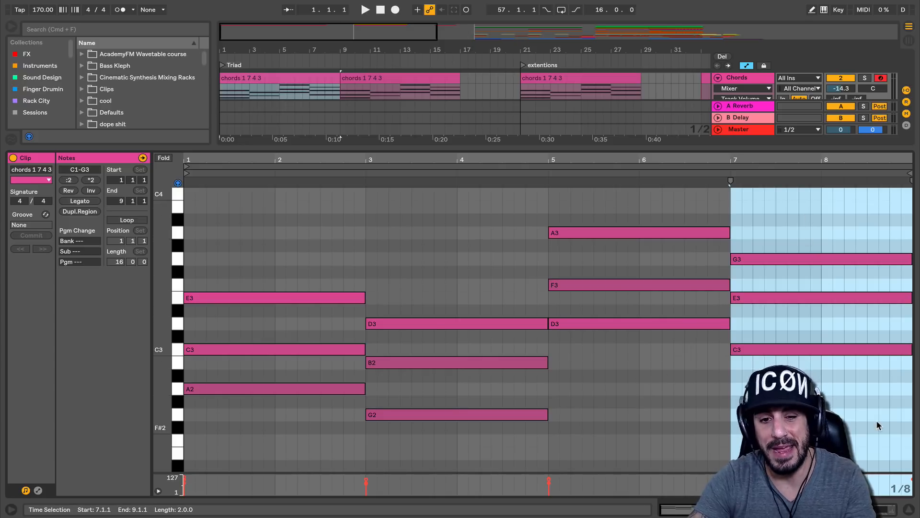
scroll(471, 432, "down", 1)
scroll(470, 427, "down", 7)
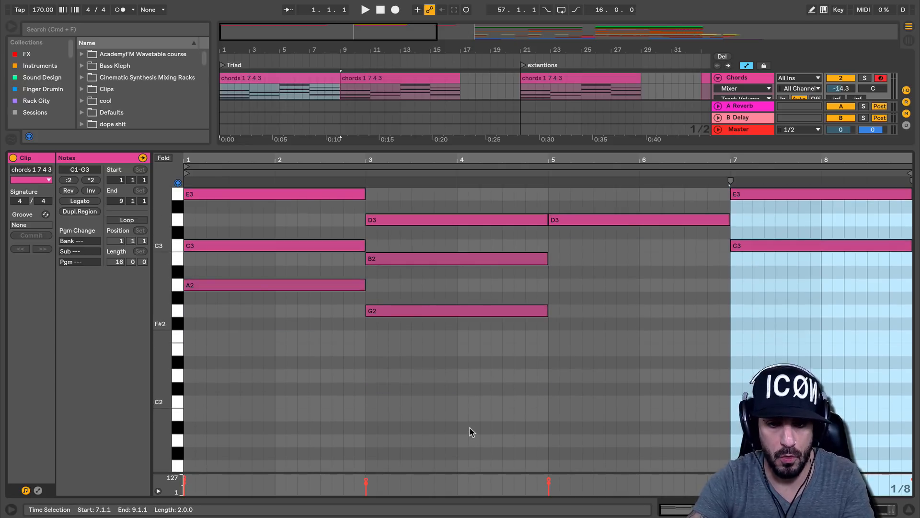
scroll(469, 427, "up", 3)
key("space")
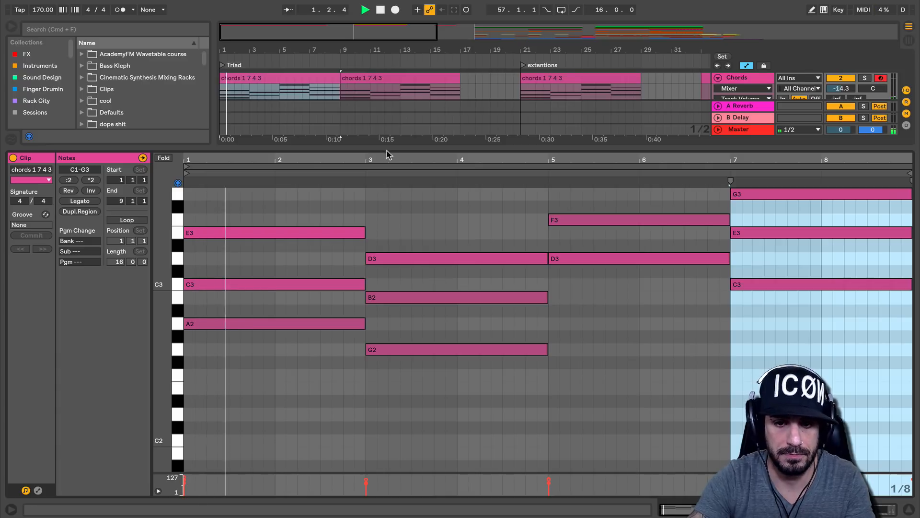
left_click_drag(386, 149, 392, 249)
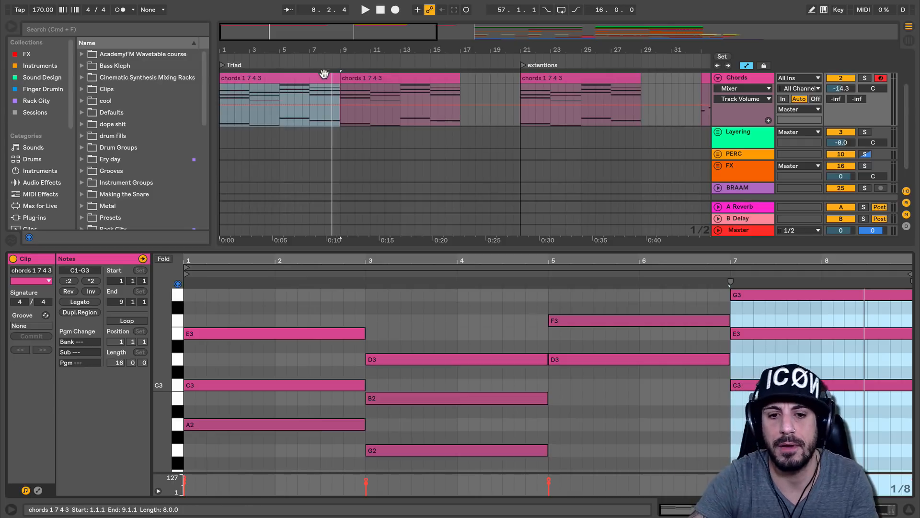
Insert an empty MIDI clip on the extentions track from bar 9 to bar 17, above the second chords clip
left_click(347, 77)
scroll(473, 139, "up", 3)
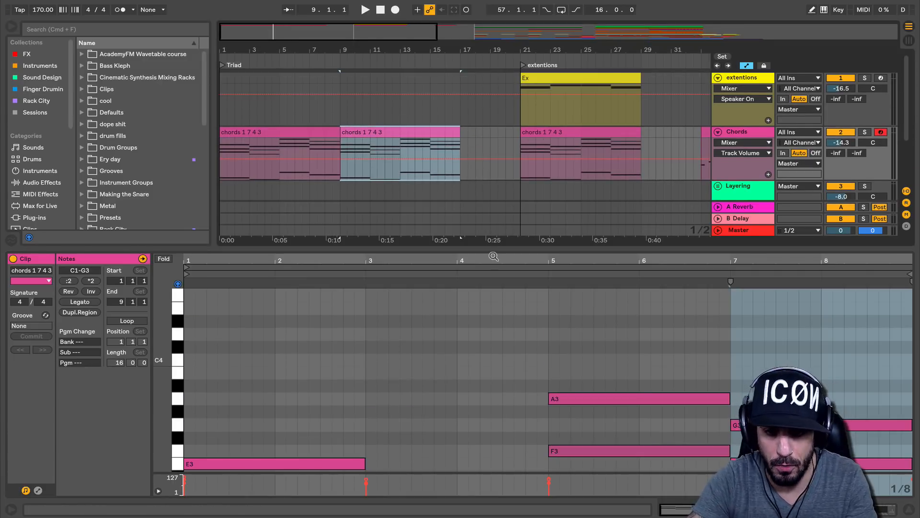
left_click_drag(492, 247, 503, 342)
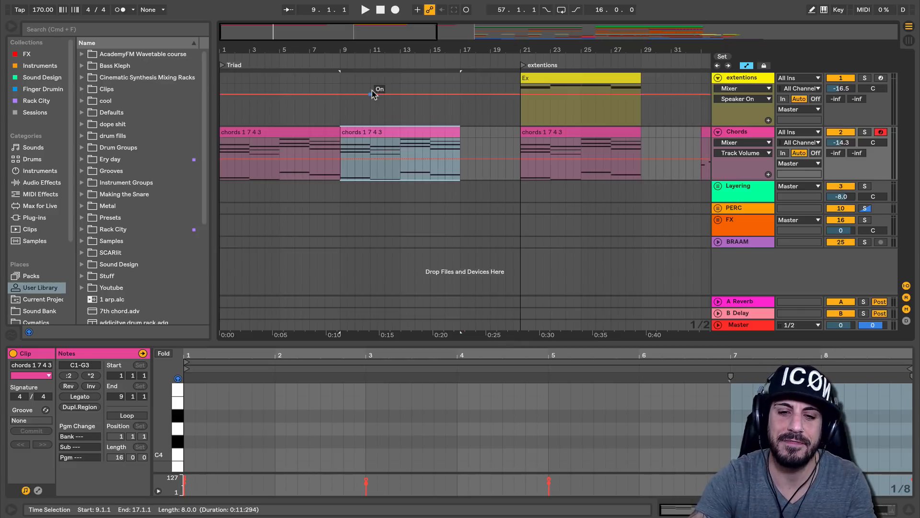
left_click_drag(340, 82, 460, 93)
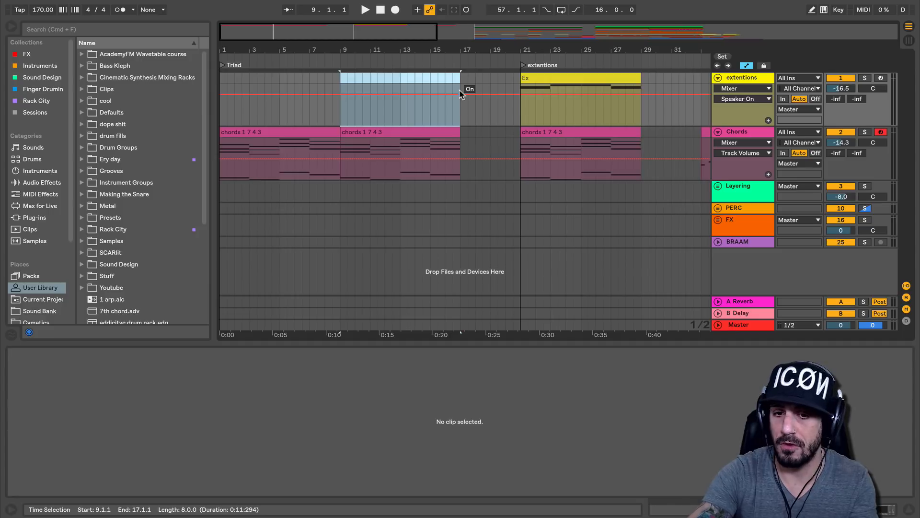
key("super+shift+m")
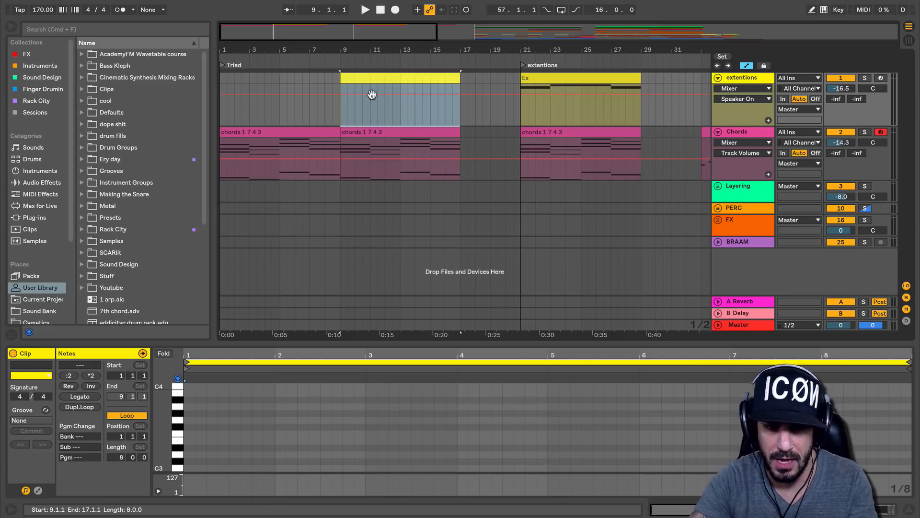
Open the new extentions clip together with the second chords clip in an enlarged note editor and make the extentions clip the editable one
left_click(380, 131, "shift")
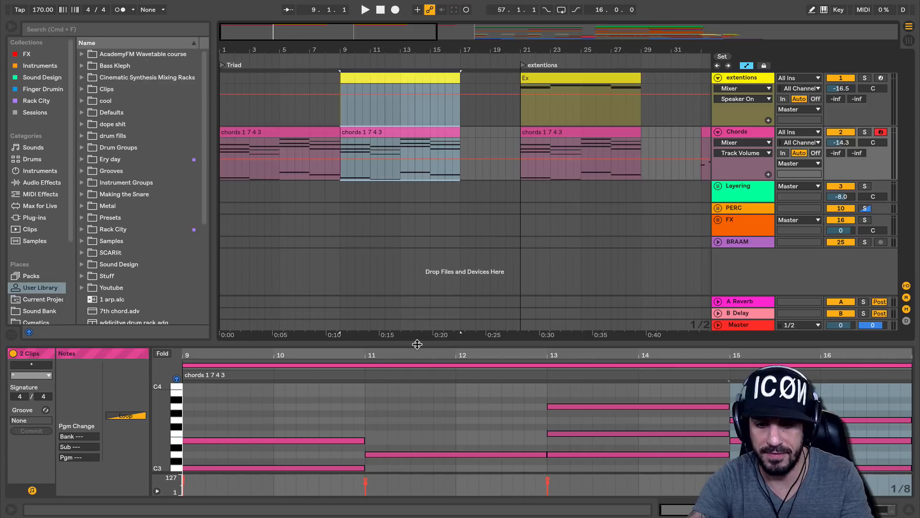
left_click_drag(418, 351, 417, 152)
scroll(417, 413, "up", 5)
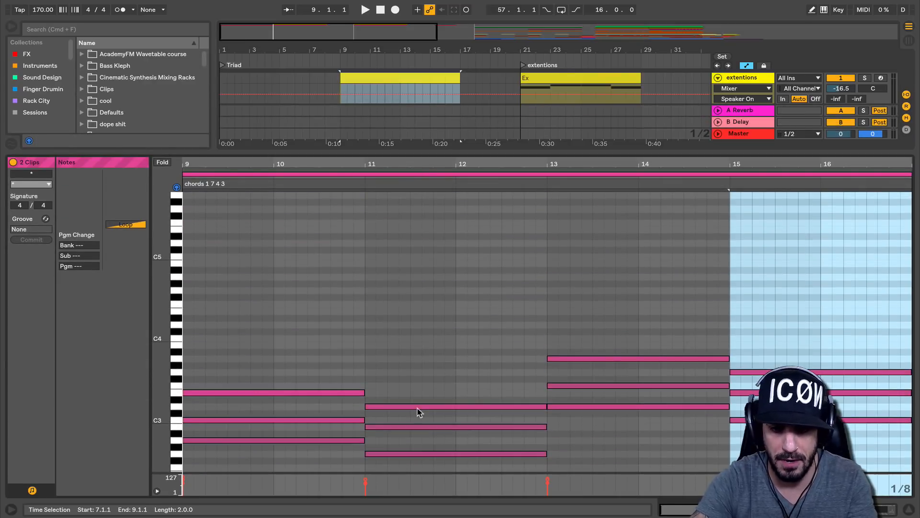
left_click(382, 170)
left_click(382, 171)
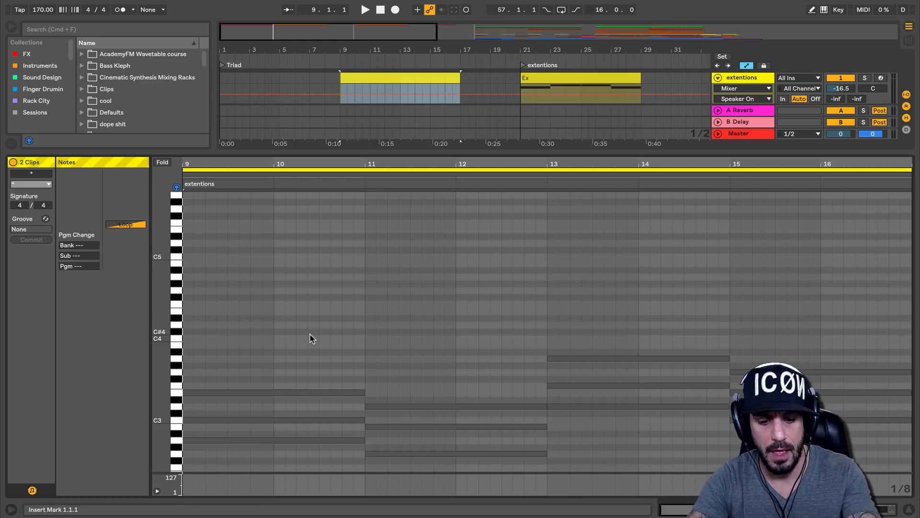
Set the note grid to 2/1 and draw a two-bar G3 note at bar 9 in the extentions clip using Draw Mode
key("super+2")
key("super+2")
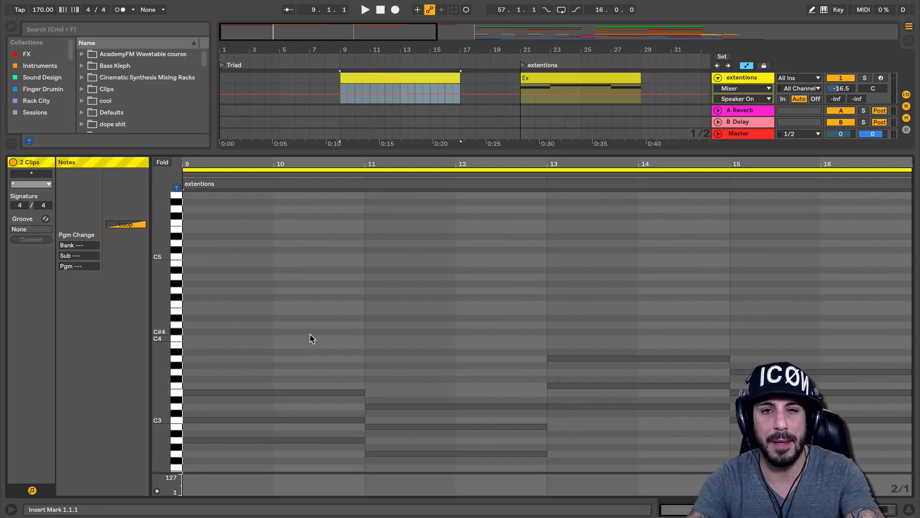
key("b")
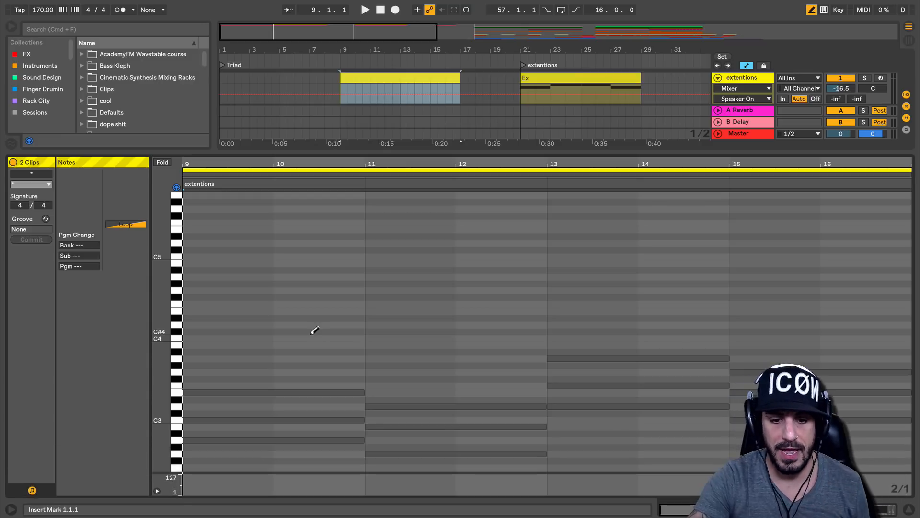
scroll(314, 330, "down", 5)
left_click_drag(166, 335, 199, 335)
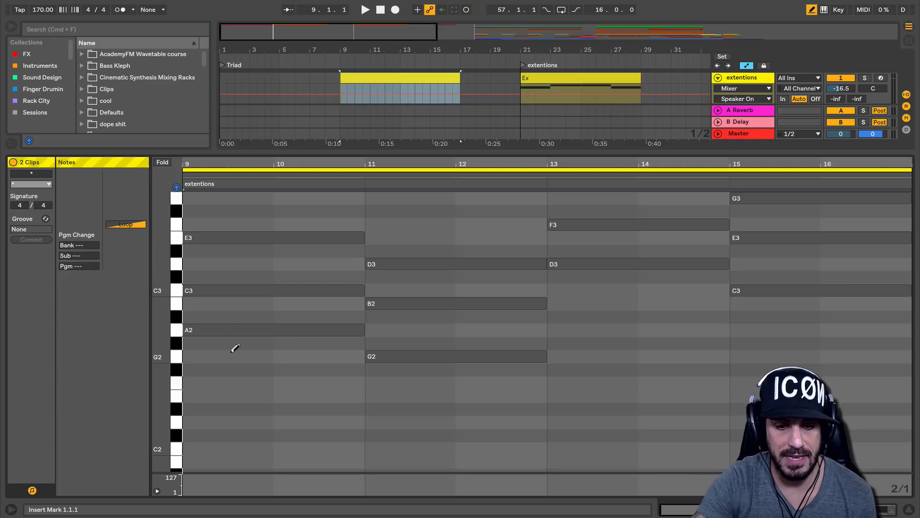
scroll(235, 341, "up", 4)
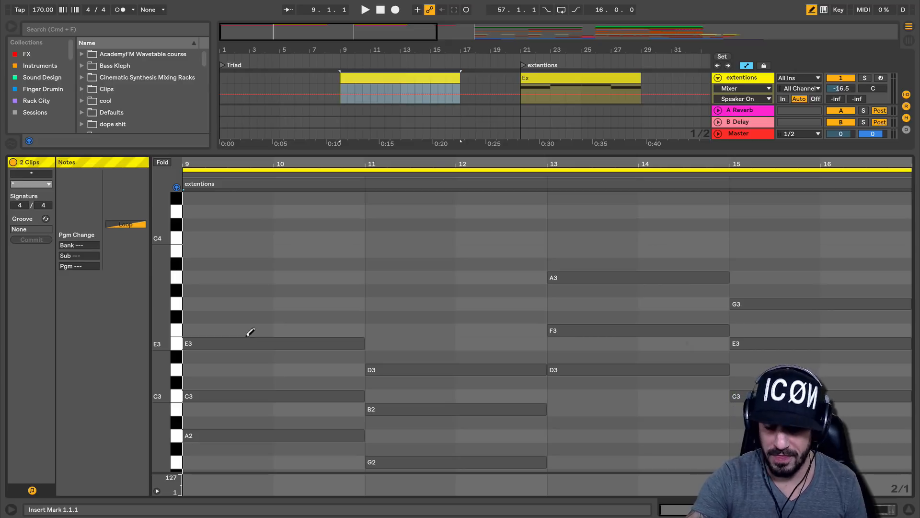
left_click(232, 303)
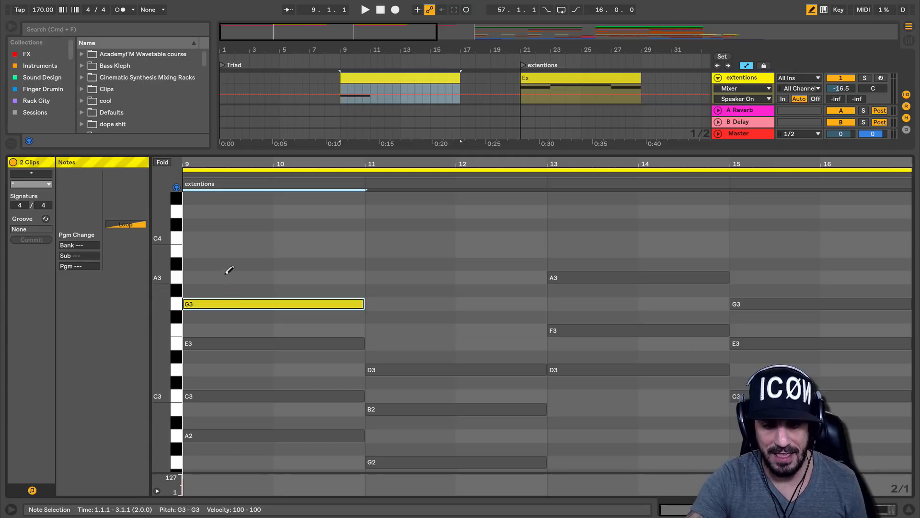
Draw two-bar B3, D4 and F4 notes at bar 9 above the G3, and deactivate all four extension notes there
left_click(227, 251)
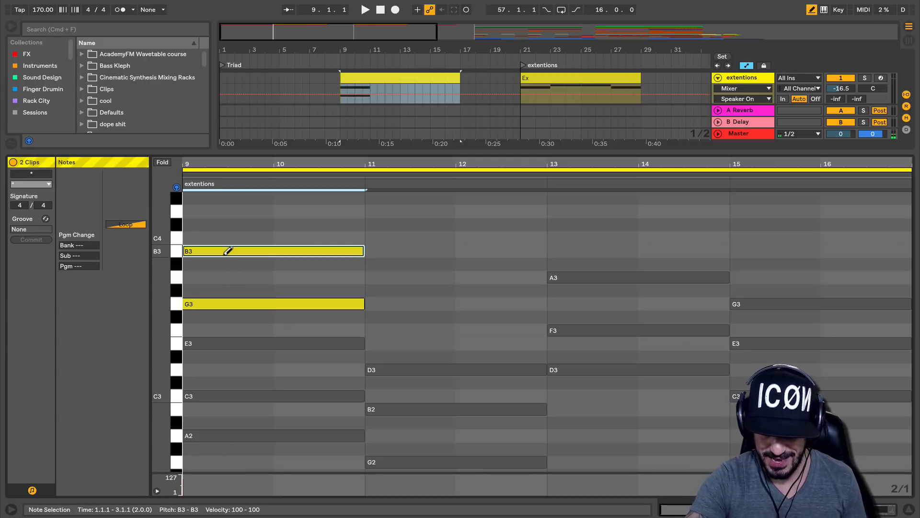
scroll(230, 245, "up", 2)
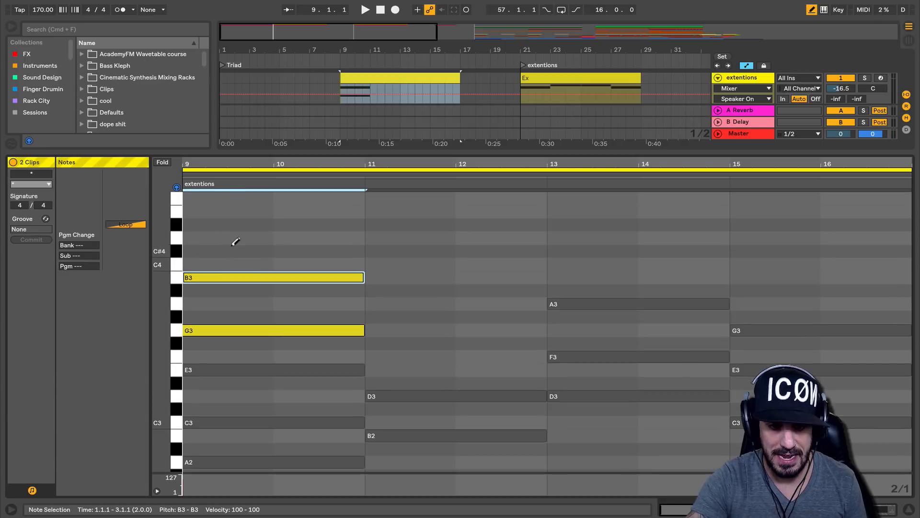
left_click(234, 238)
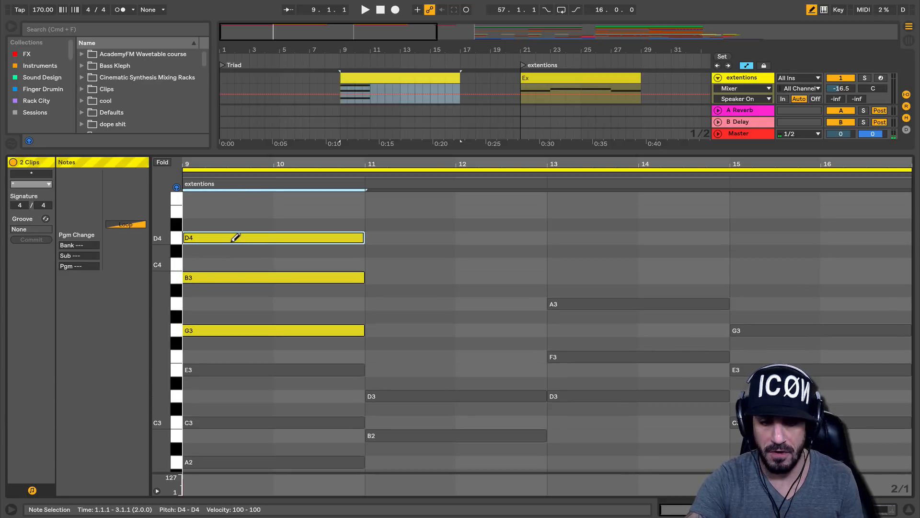
scroll(235, 237, "up", 3)
left_click(233, 238)
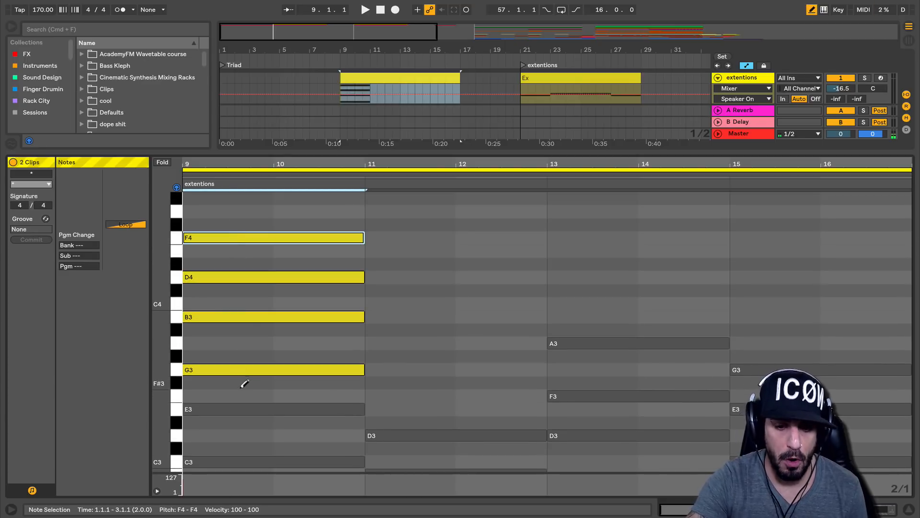
key("b")
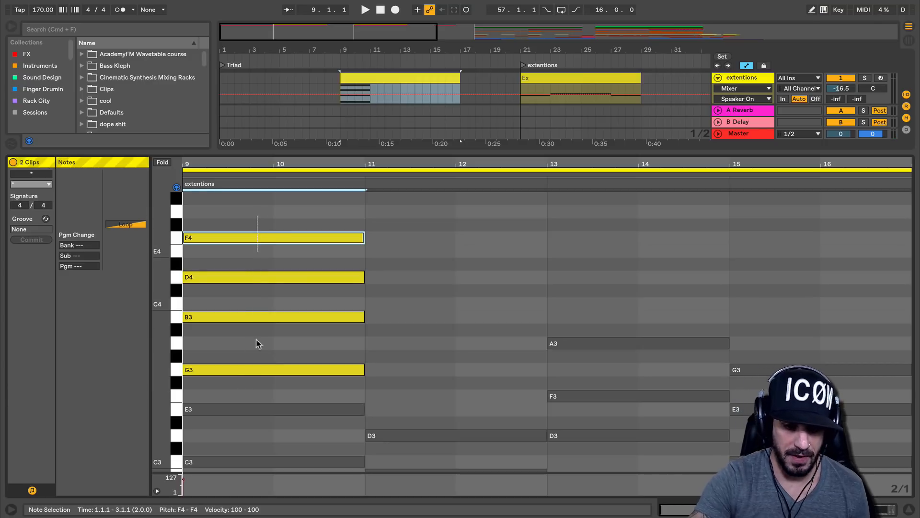
key("0")
Draw two-bar F3, A3, C4 and E4 extension notes at bar 11 above the second triad
scroll(438, 367, "down", 2)
scroll(438, 367, "down", 9)
key("b")
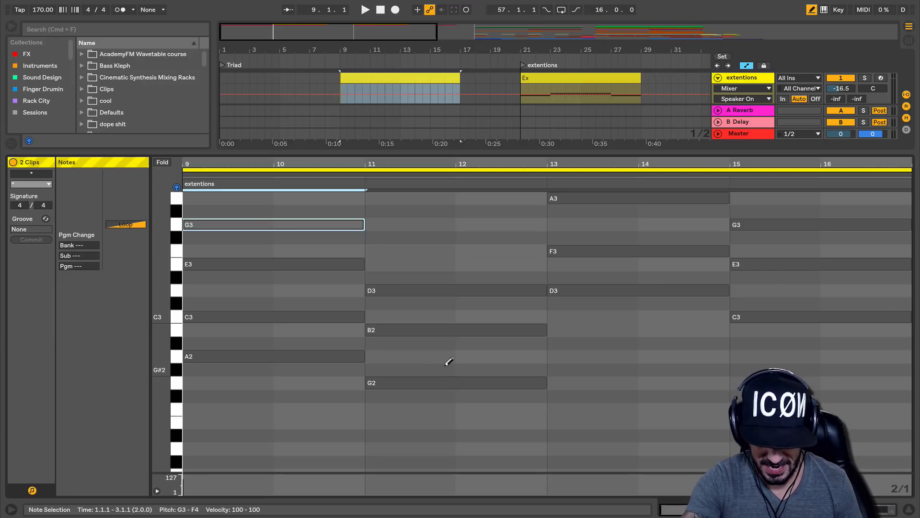
scroll(449, 362, "up", 6)
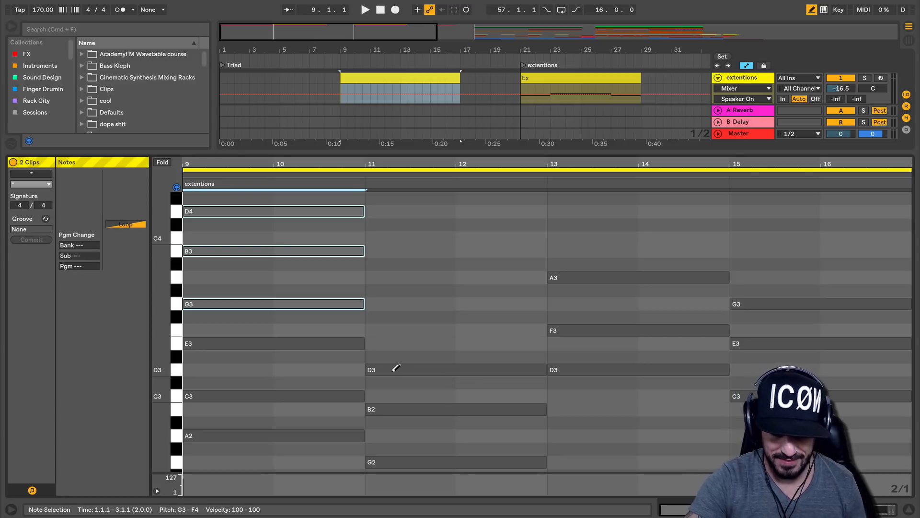
left_click(416, 326)
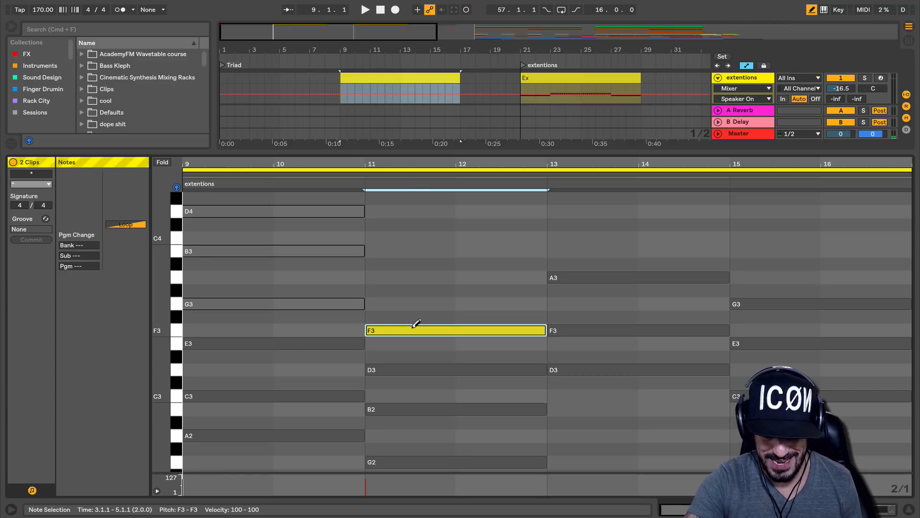
left_click(411, 276)
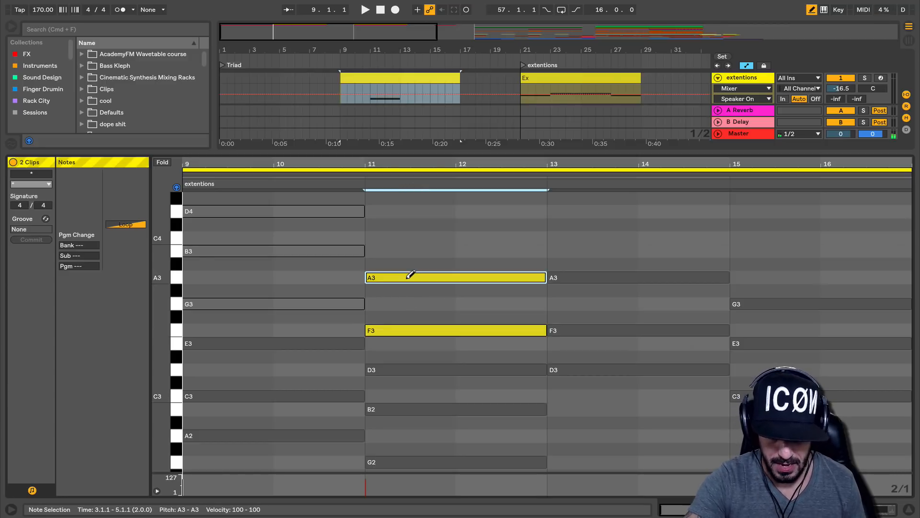
left_click(405, 235)
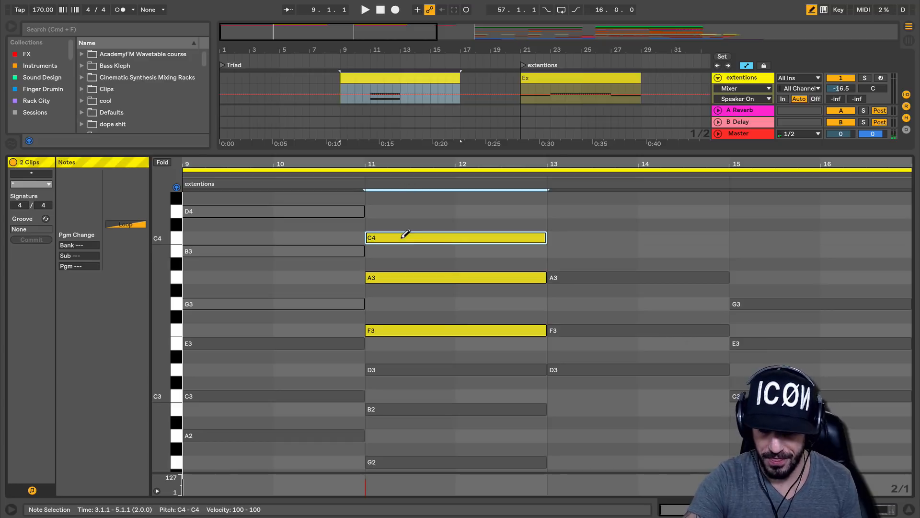
scroll(405, 237, "up", 4)
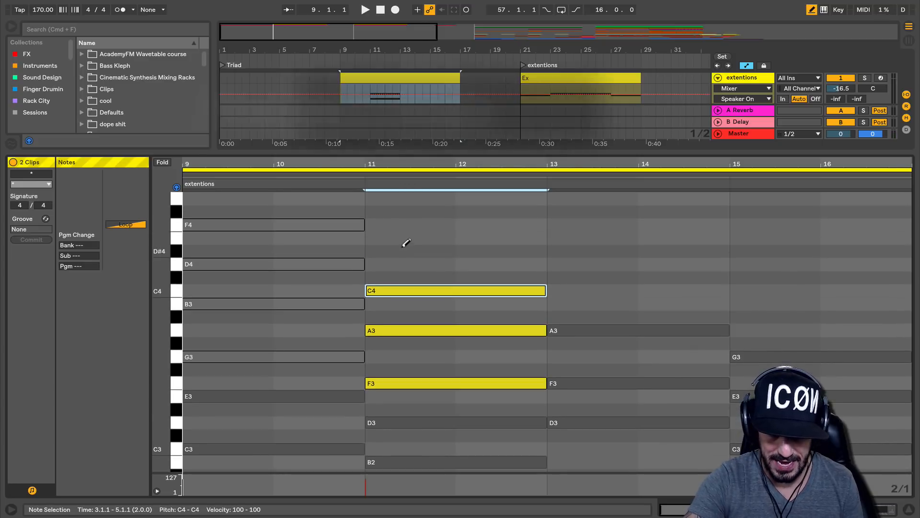
left_click(405, 240)
Deactivate the four extension notes at bar 11 in the extentions clip
key("b")
left_click_drag(406, 225, 434, 389)
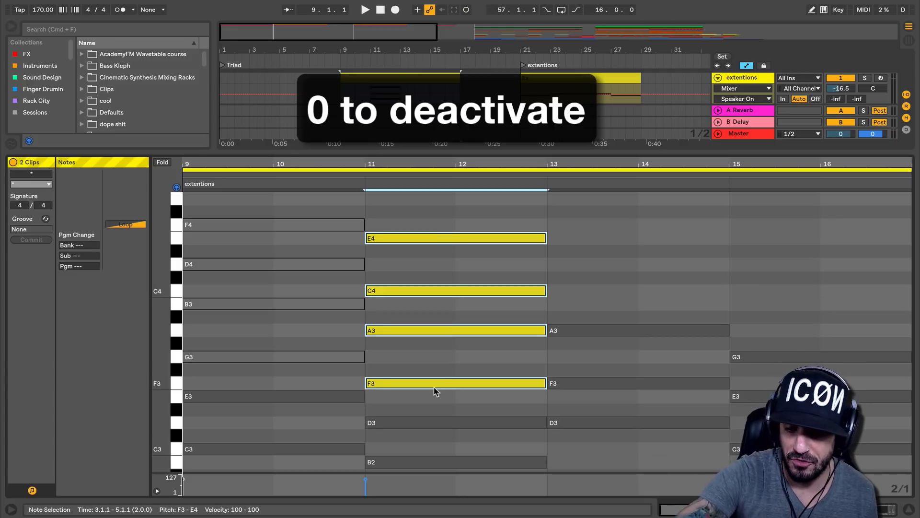
key("0")
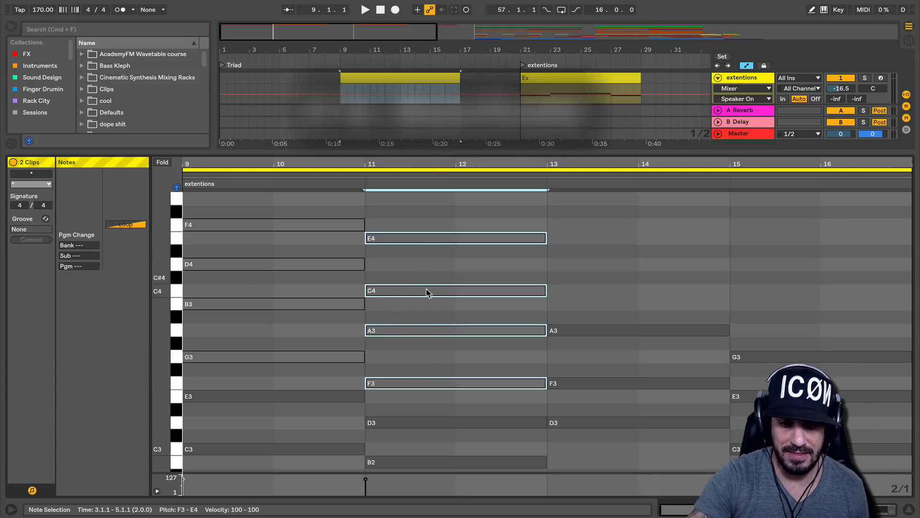
Draw two-bar C4, E4, G4 and B4 extension notes at bar 13 in the extentions clip, above the third triad
scroll(436, 404, "down", 3)
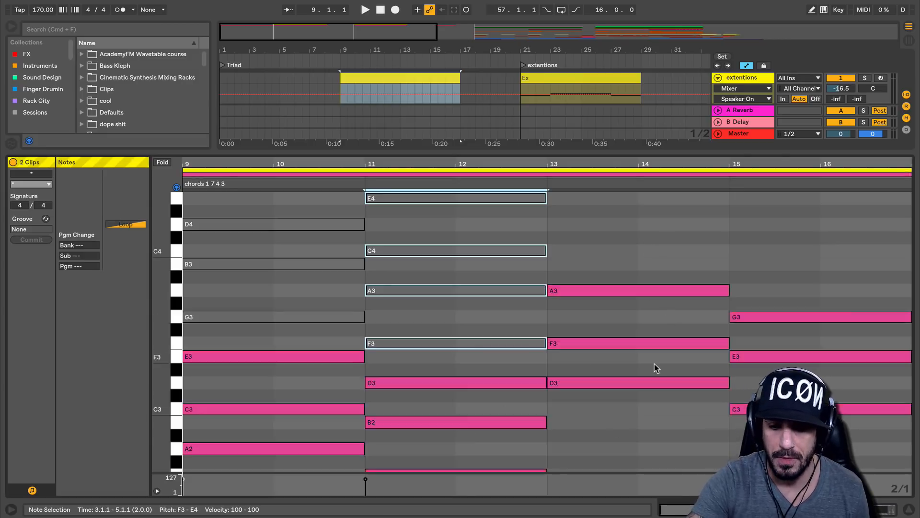
left_click(643, 293)
scroll(643, 295, "up", 6)
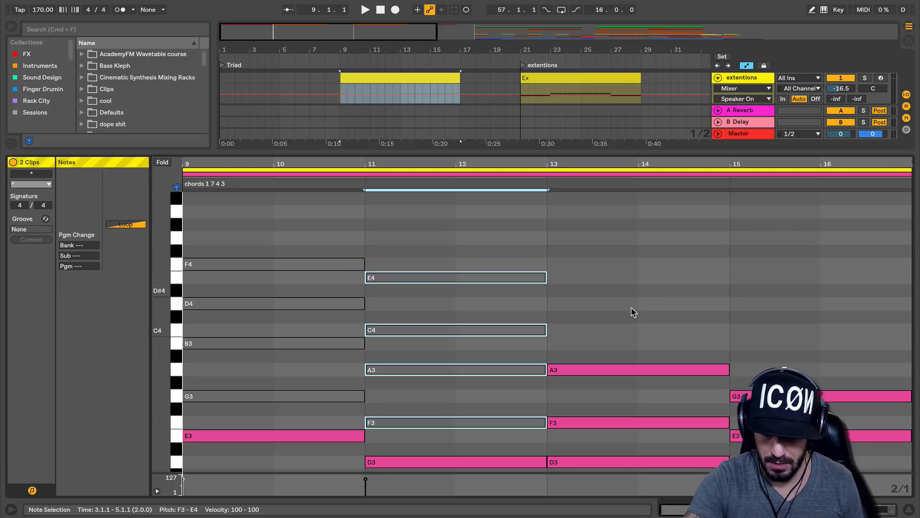
key("b")
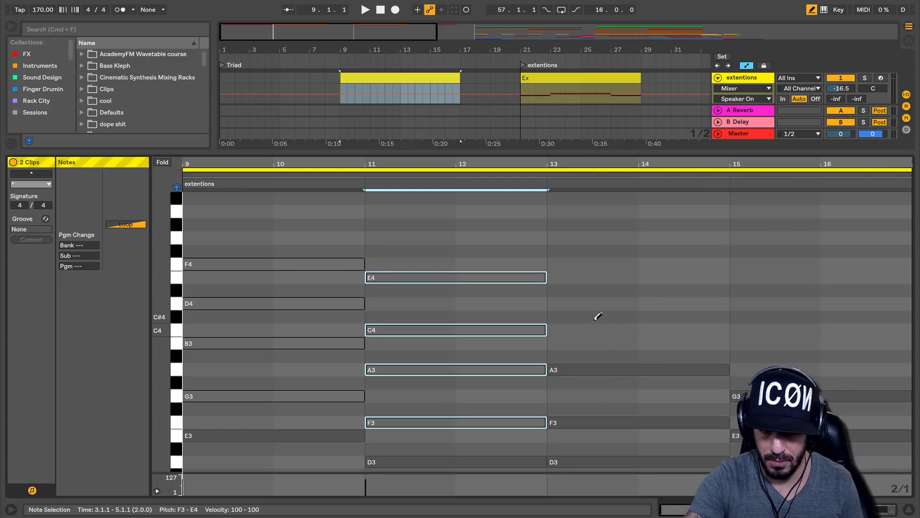
left_click(597, 330)
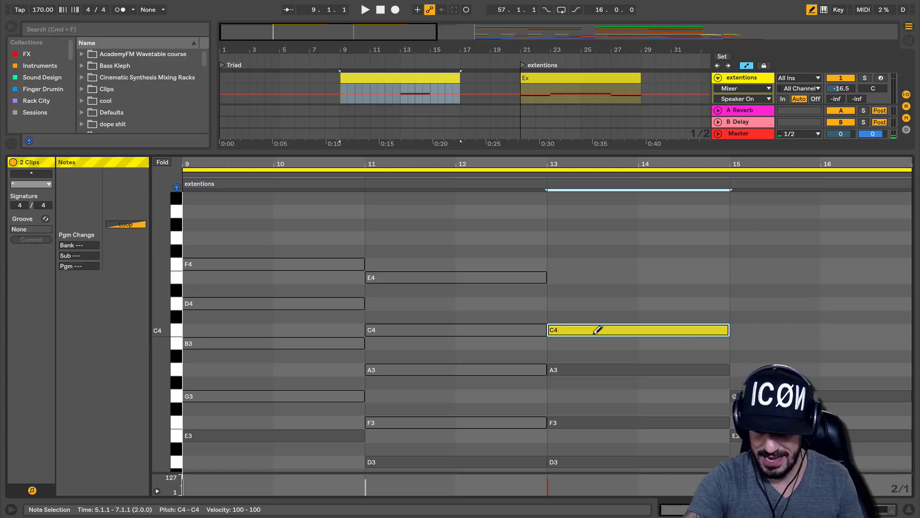
left_click(589, 277)
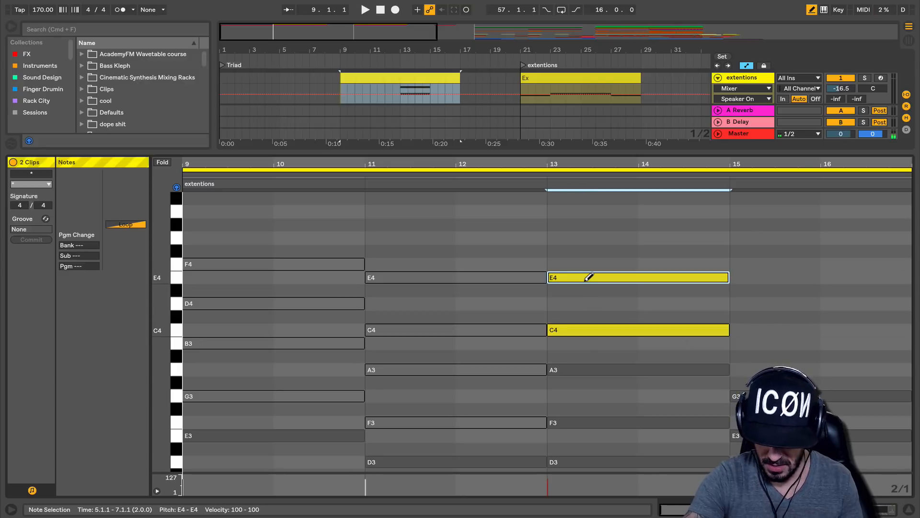
left_click(584, 237)
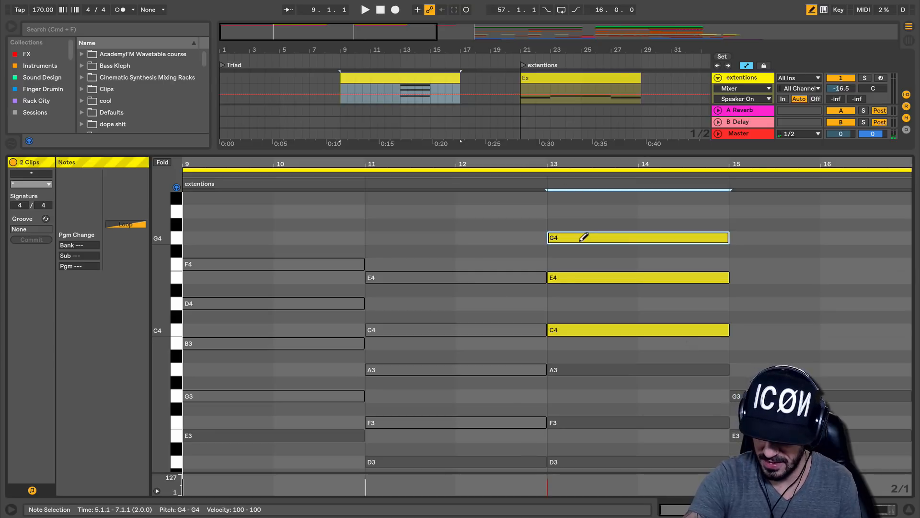
scroll(586, 198, "up", 2)
left_click(584, 211)
Deactivate the four extension notes at bar 13 in the extentions clip
key("b")
left_click_drag(582, 204, 593, 361)
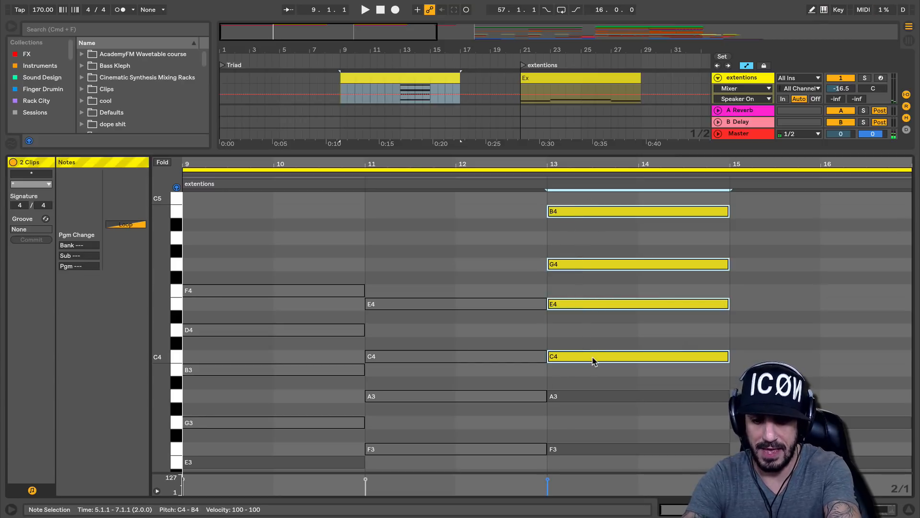
key("0")
Draw two-bar B3, D4, F4 and A4 extension notes at bar 15 above the last triad and deactivate them
scroll(658, 369, "down", 7)
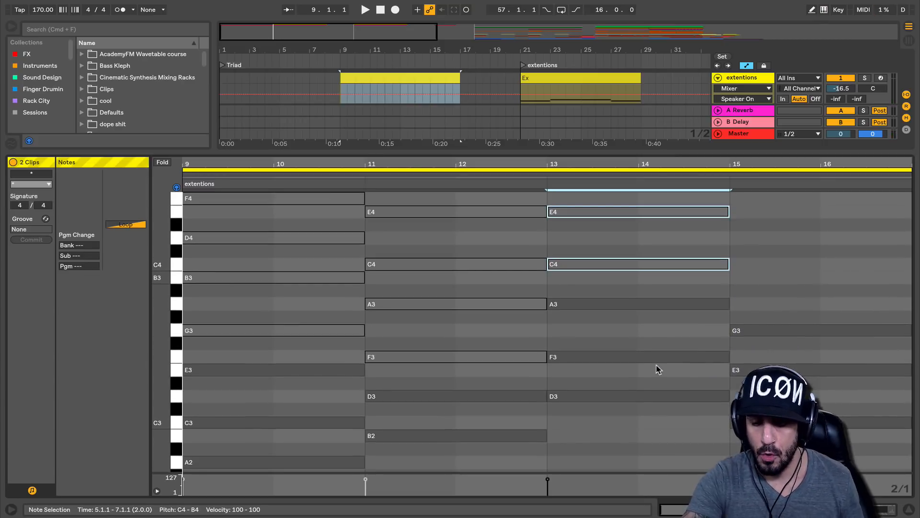
key("b")
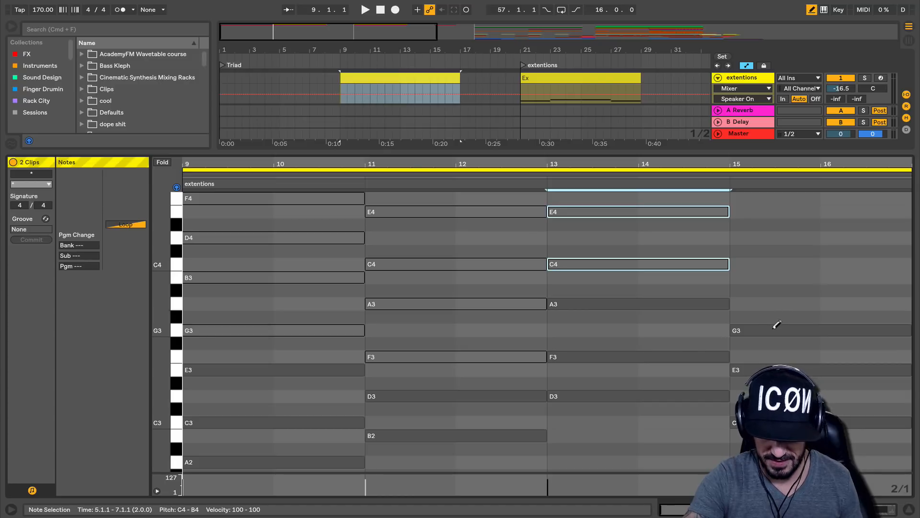
left_click(768, 276)
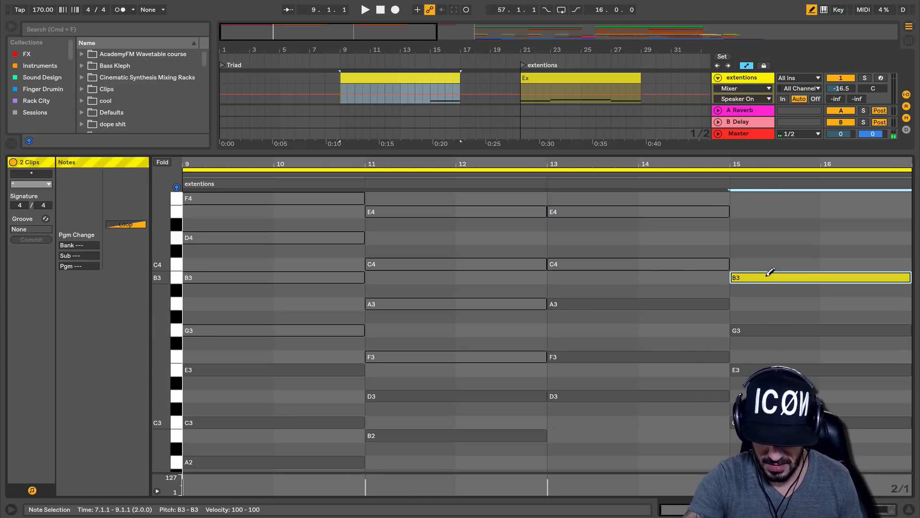
left_click(767, 234)
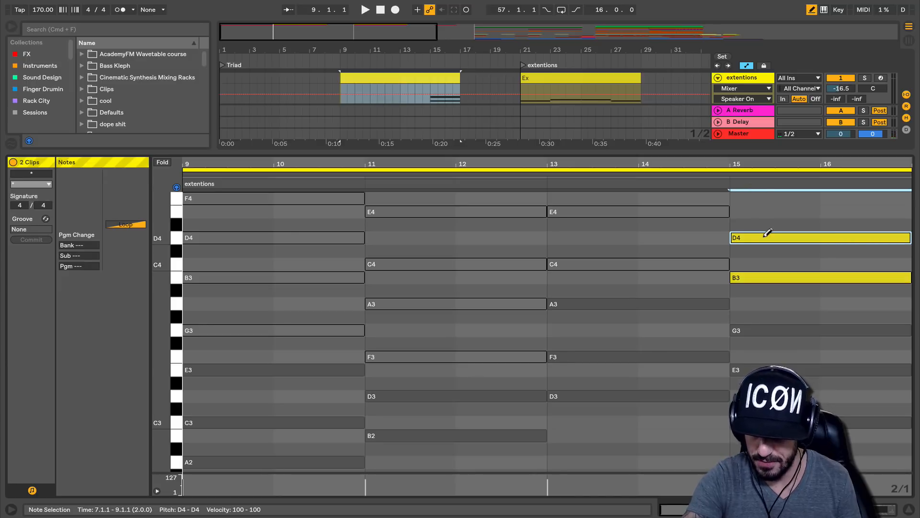
scroll(768, 204, "up", 3)
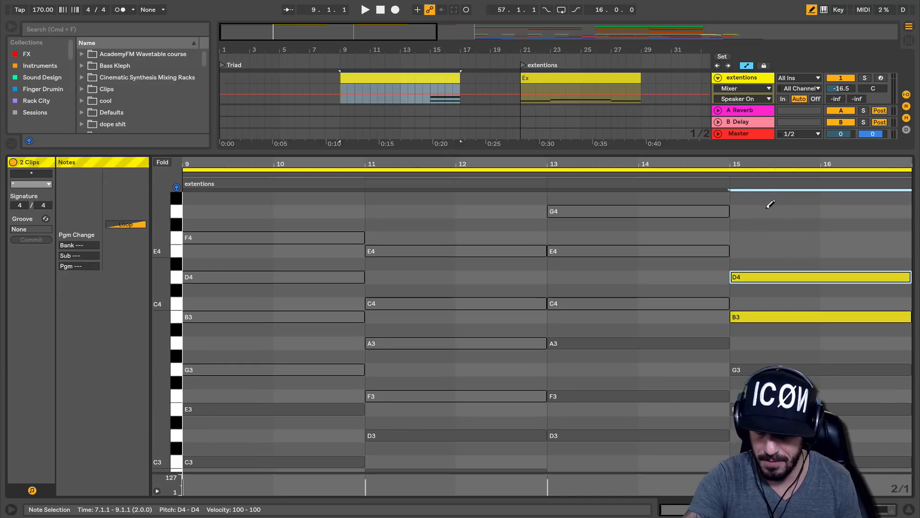
left_click(771, 238)
scroll(774, 237, "up", 2)
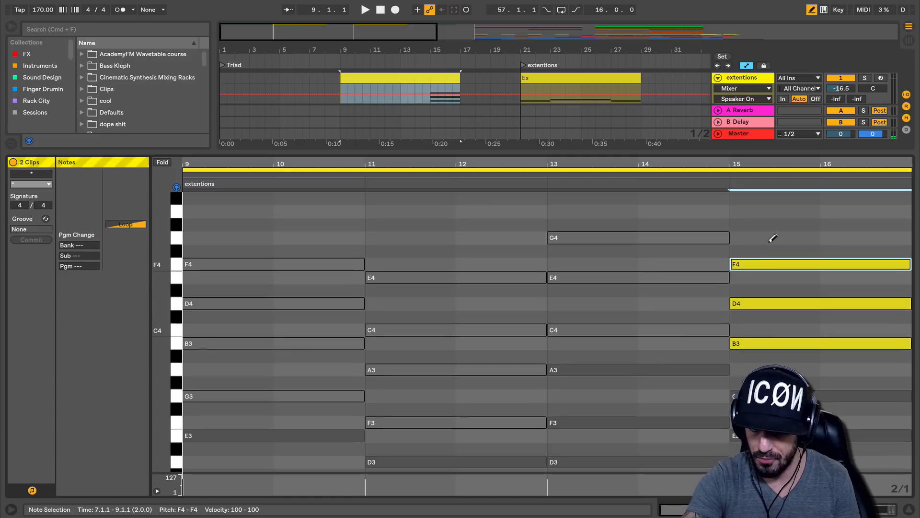
left_click(766, 211)
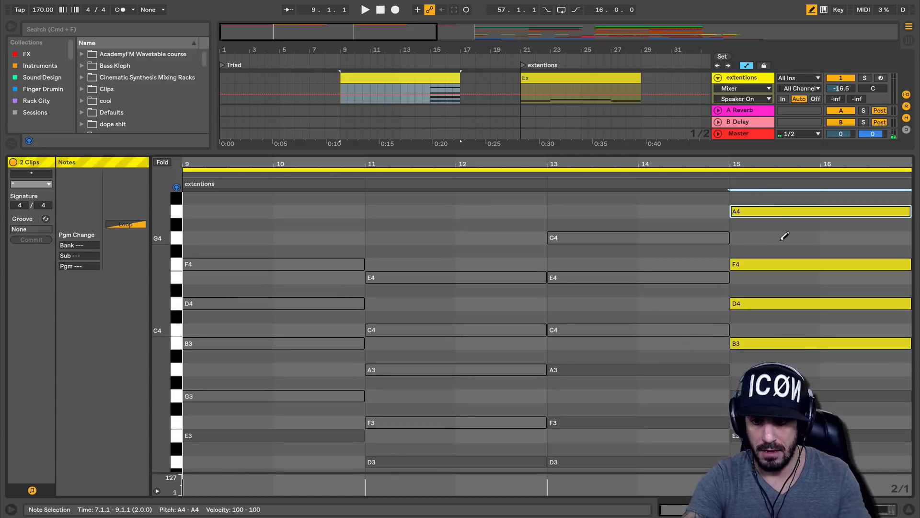
left_click_drag(791, 201, 800, 358)
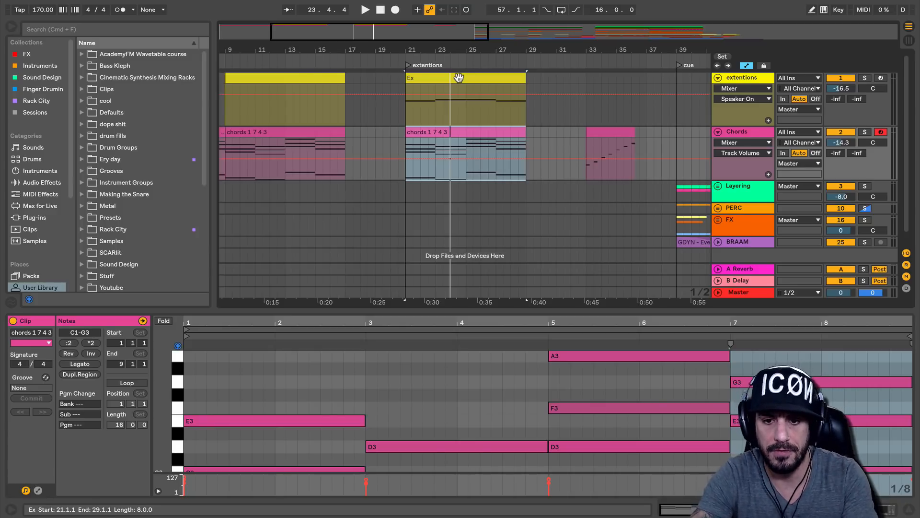
Open the Ex clip at bar 21 in an enlarged note editor and try its second chord's A3 an octave lower and back
left_click(459, 77)
left_click_drag(462, 310, 462, 163)
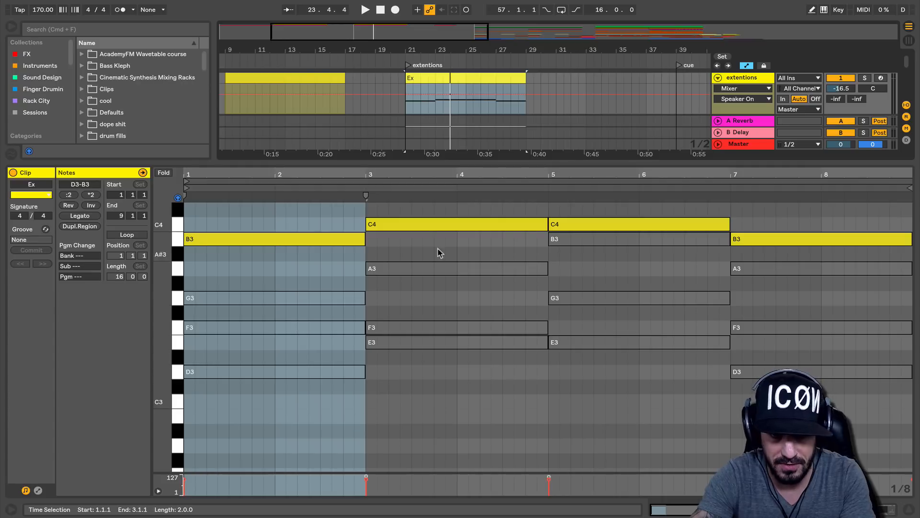
left_click(464, 270)
key("shift+Down")
key("shift+Up")
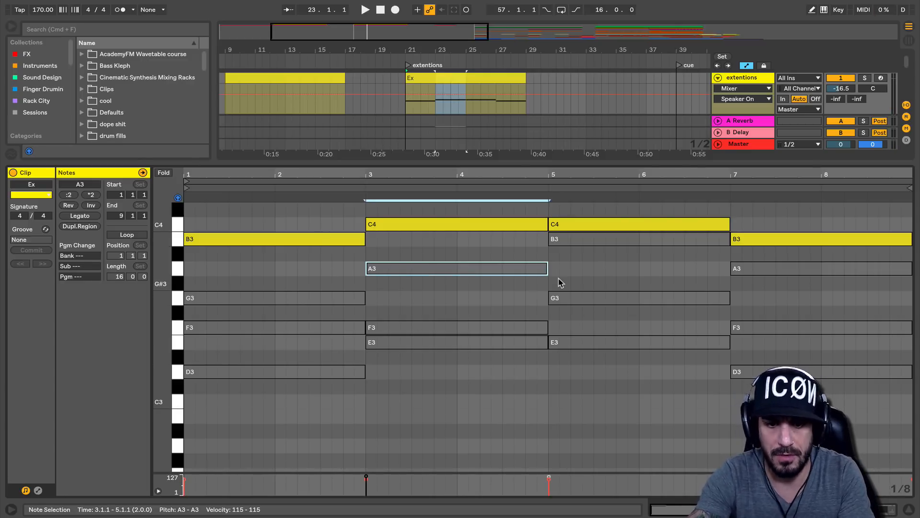
Shrink the note editor to reveal the chords track, and play the Ex clip with the chords beneath it from bar 21
left_click_drag(509, 163, 518, 200)
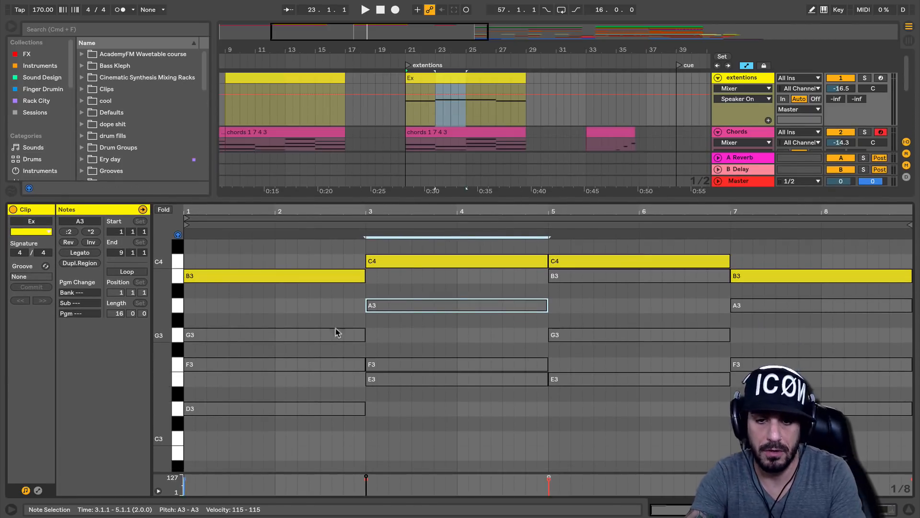
left_click(428, 133)
left_click(430, 109)
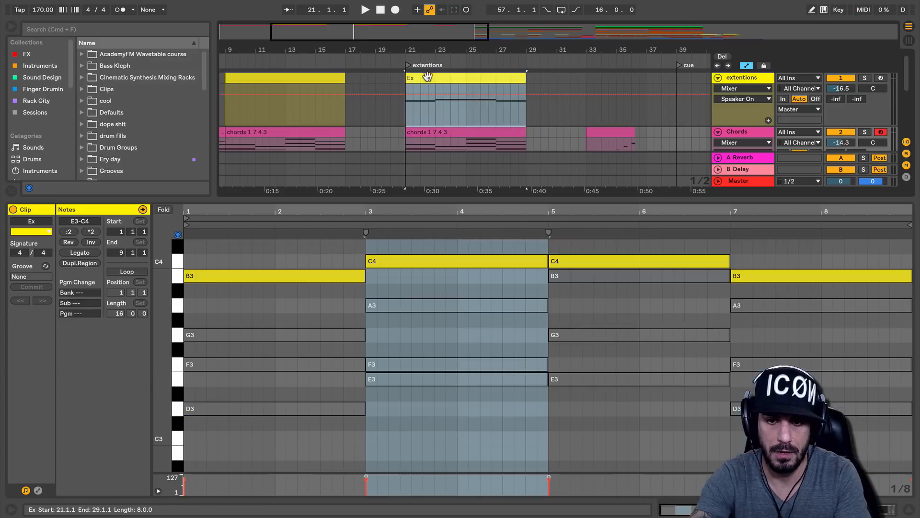
key("space")
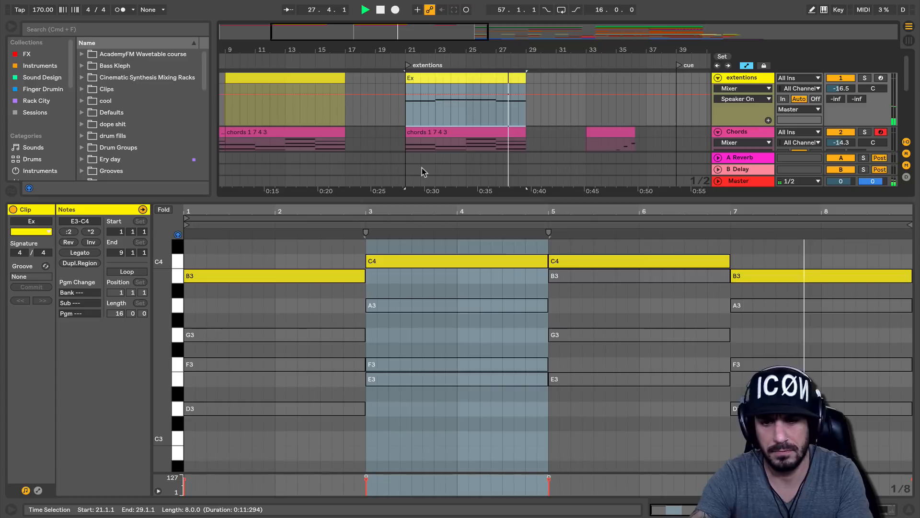
key("space")
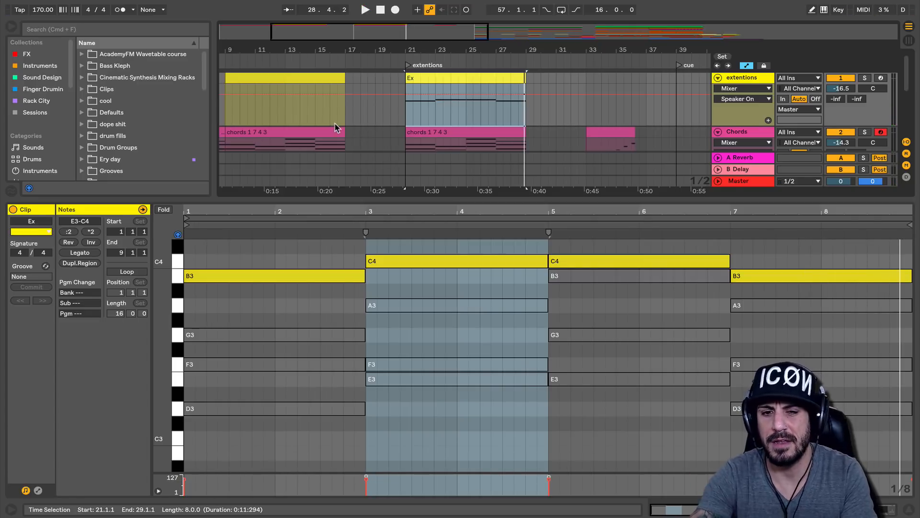
Open the extension clip at bar 9 with its note names readable, and briefly play the chords with all extensions deactivated
left_click(269, 77)
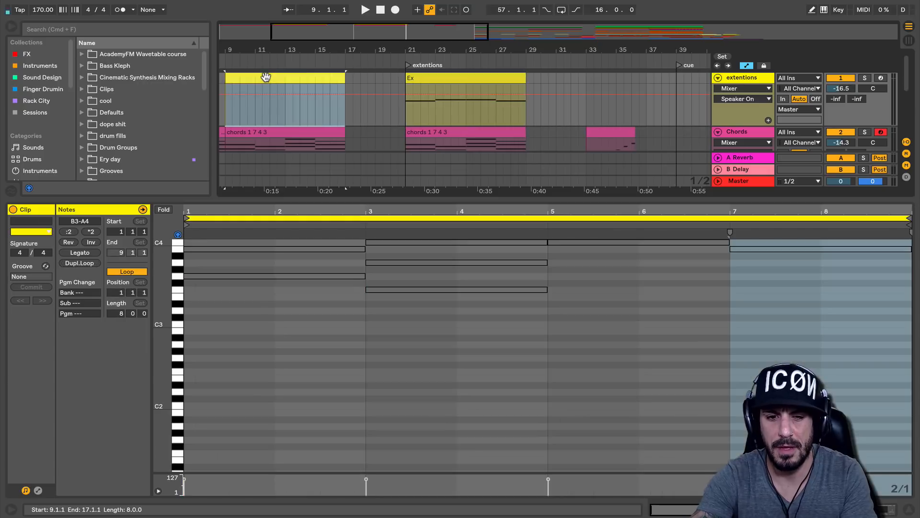
scroll(390, 334, "up", 3)
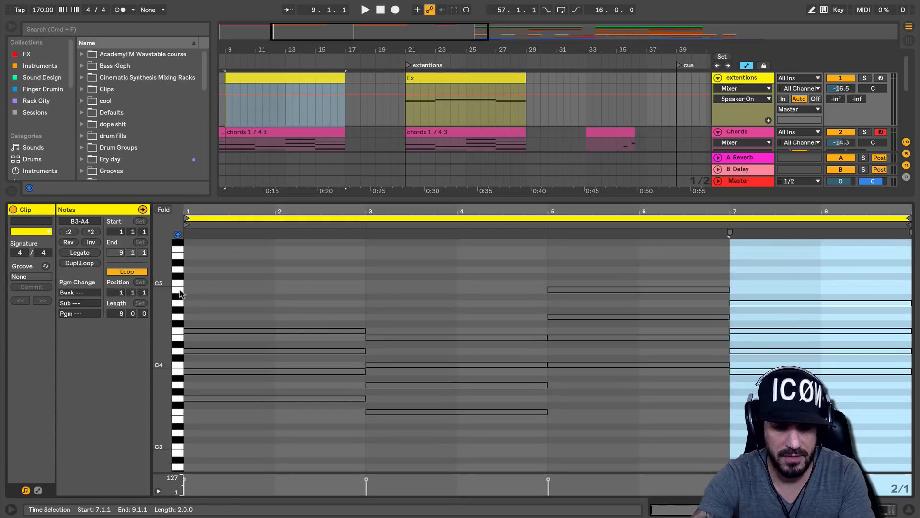
left_click_drag(159, 312, 165, 314)
scroll(326, 351, "down", 2)
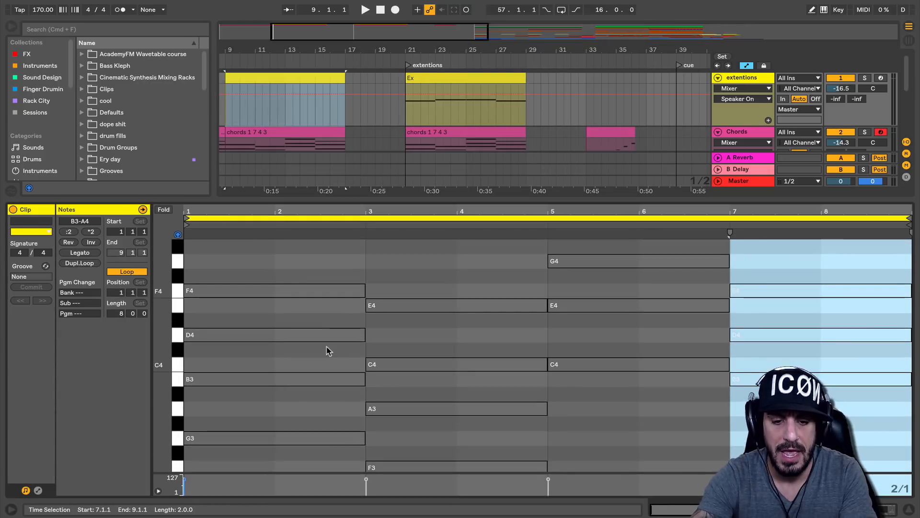
key("space")
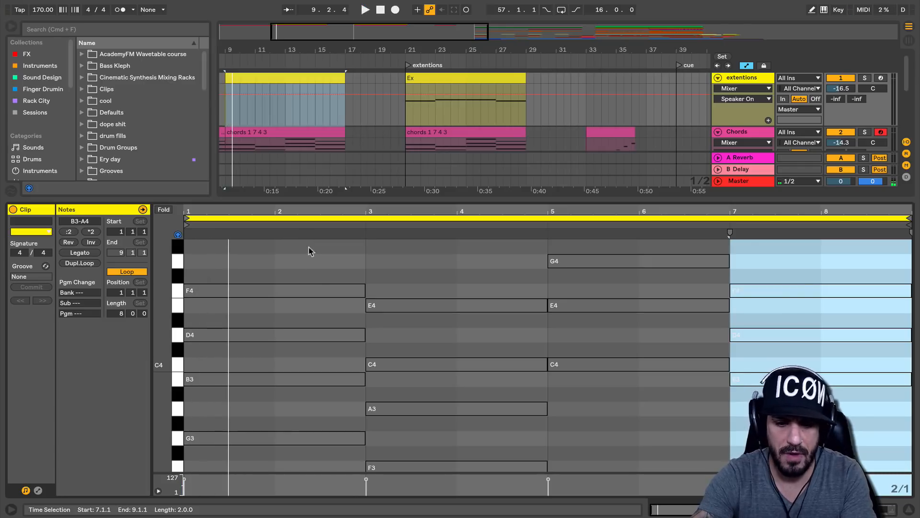
key("space")
Audition the first chord with only its G3 extension activated, and deactivate the note again
scroll(312, 268, "down", 2)
left_click(277, 397)
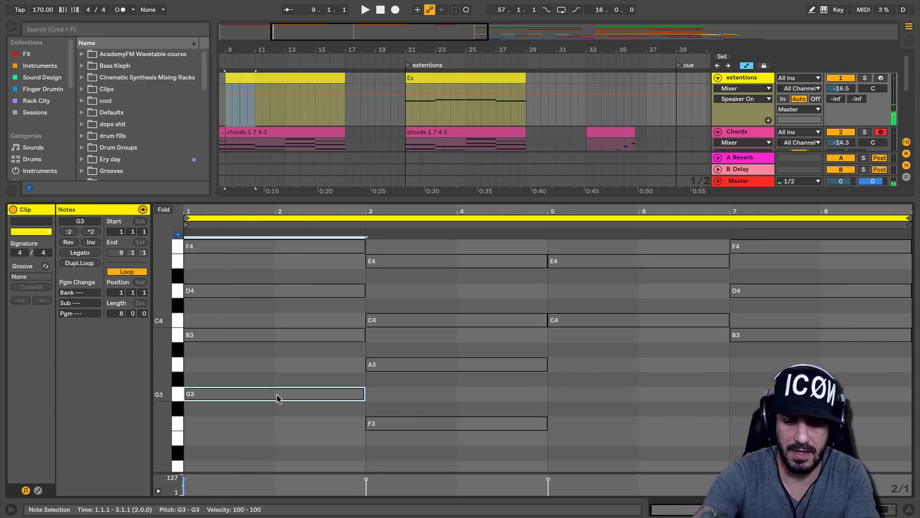
key("0")
key("space")
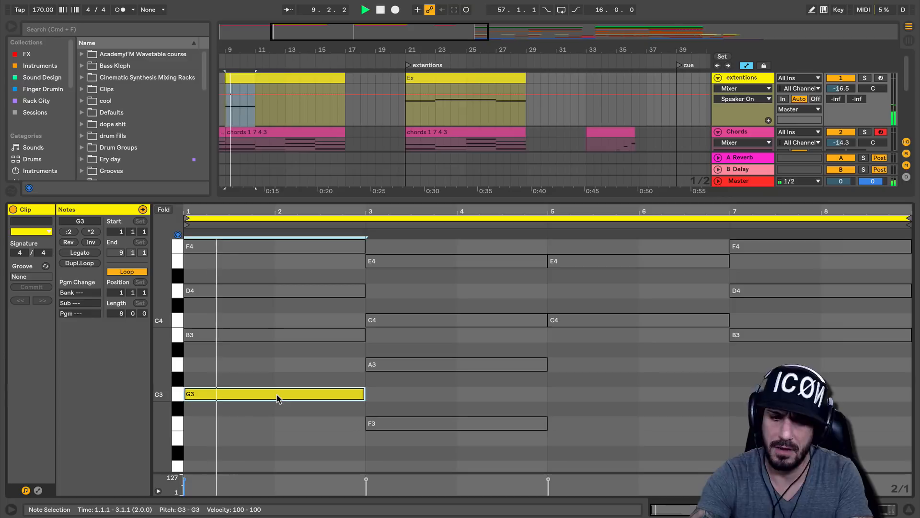
key("0")
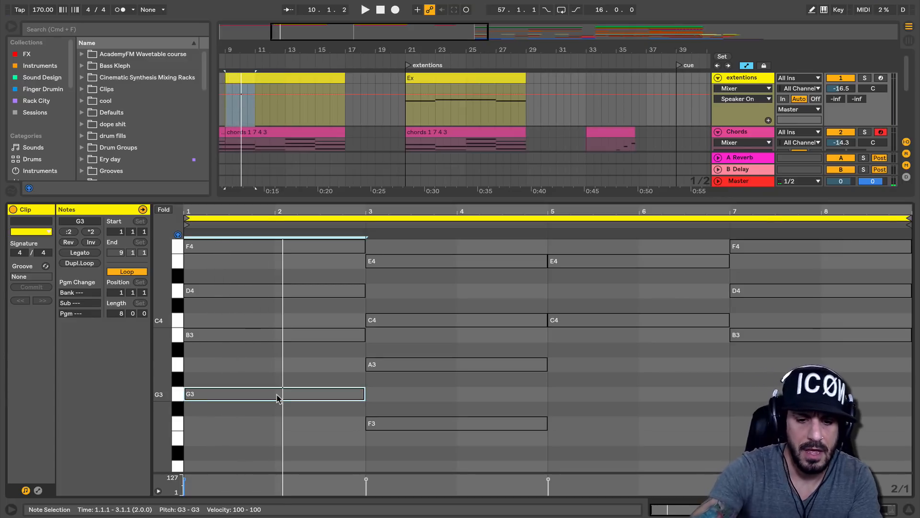
Try the B3 extension on the first chord by activating it and playing from bar 9, and deactivate it again
scroll(277, 397, "up", 3)
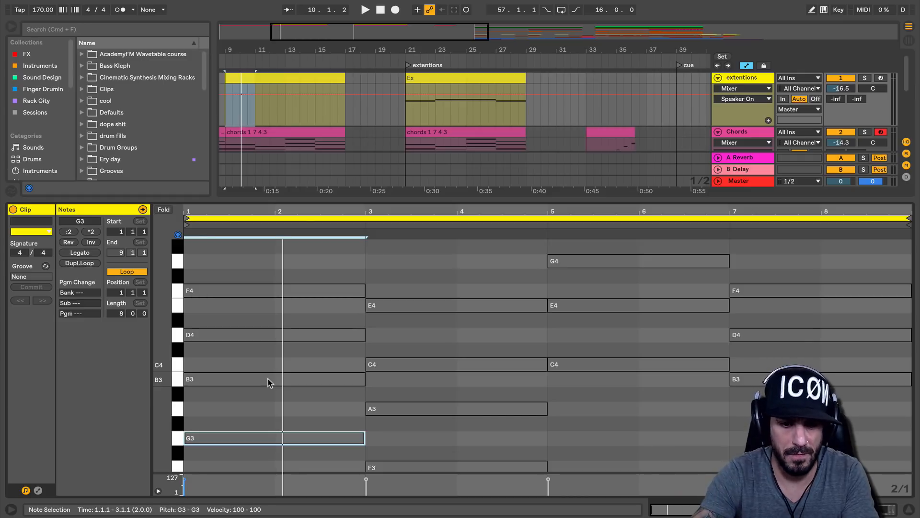
left_click(236, 378)
key("0")
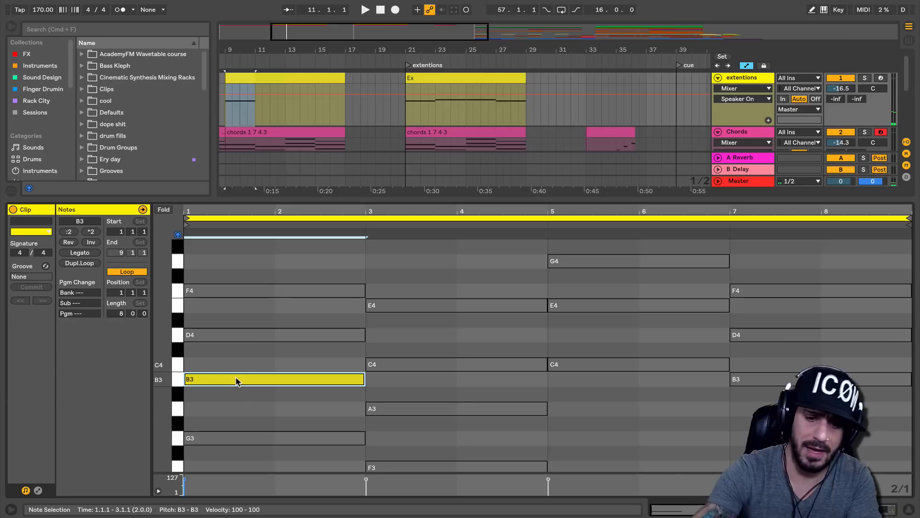
key("space")
key("space")
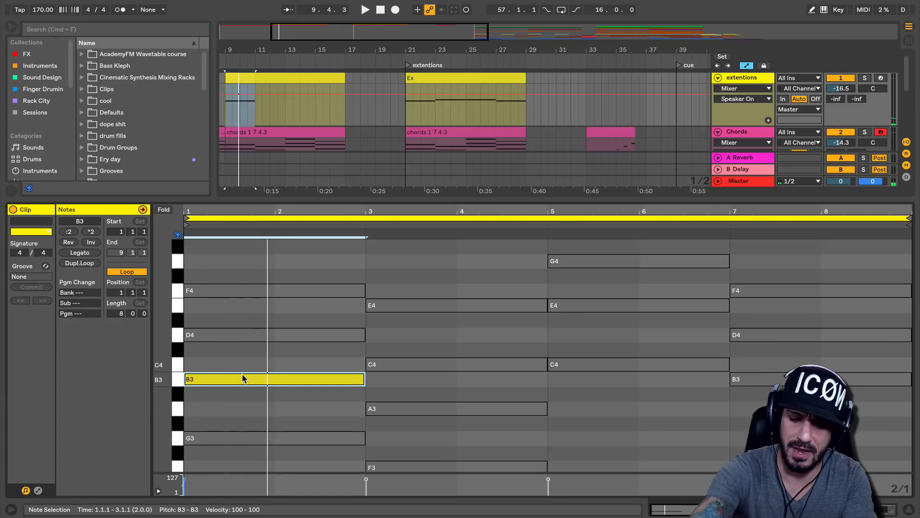
key("0")
Audition the D4 extension over the first chord from bar 9, and deactivate it again
left_click(246, 334)
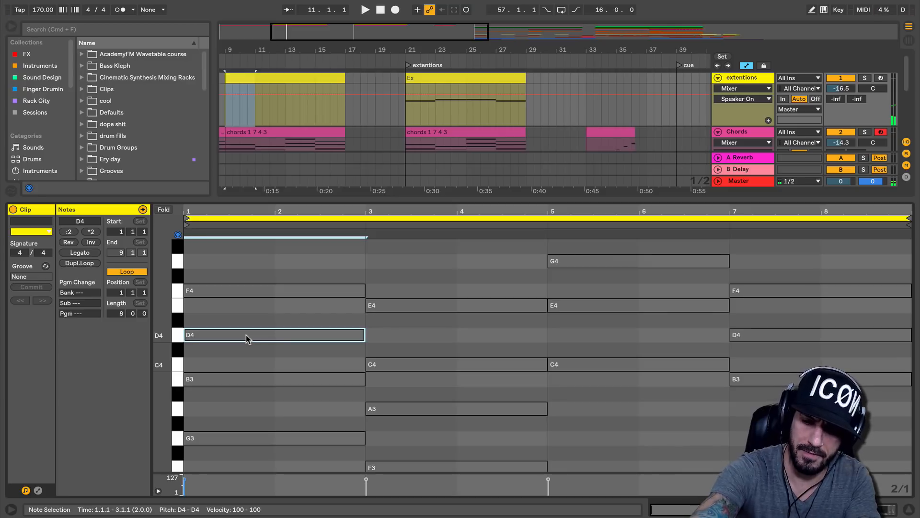
key("0")
key("space")
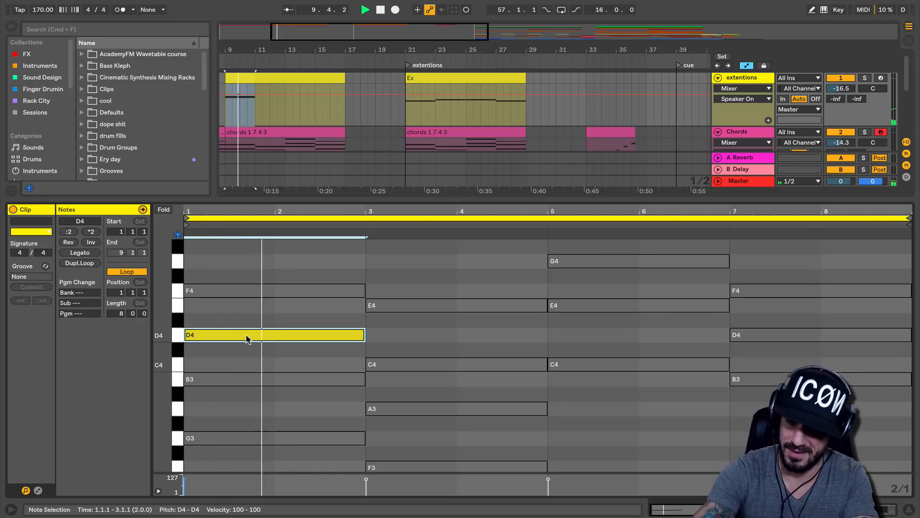
key("space")
key("0")
Activate the first chord's F4 extension, listen to it from bar 9, and deactivate it again
left_click(232, 291)
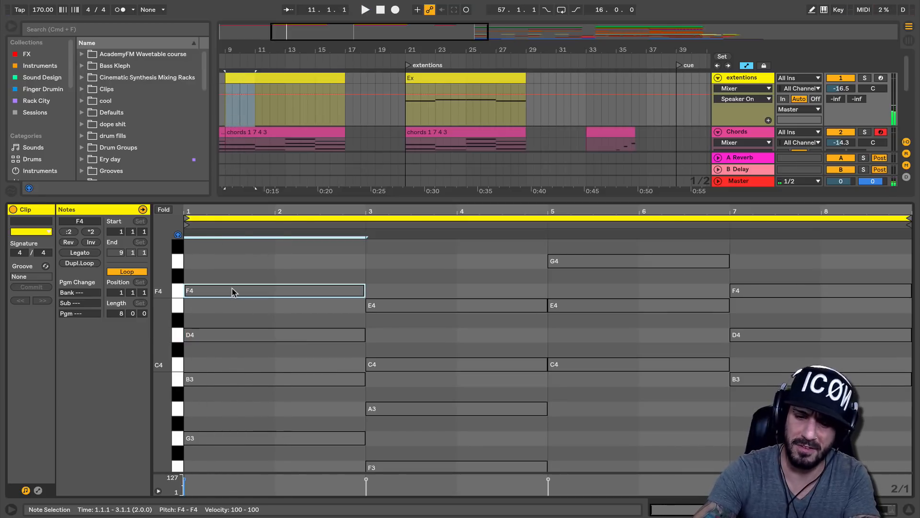
key("0")
key("space")
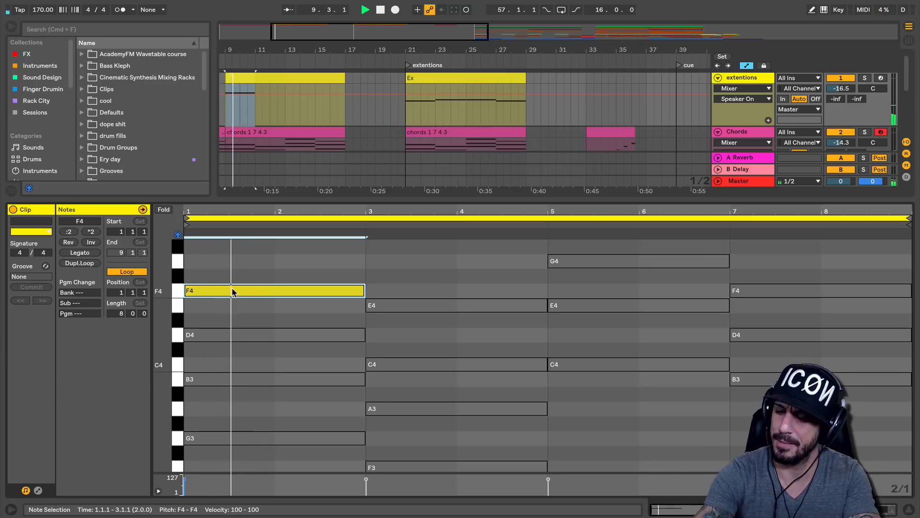
key("space")
key("0")
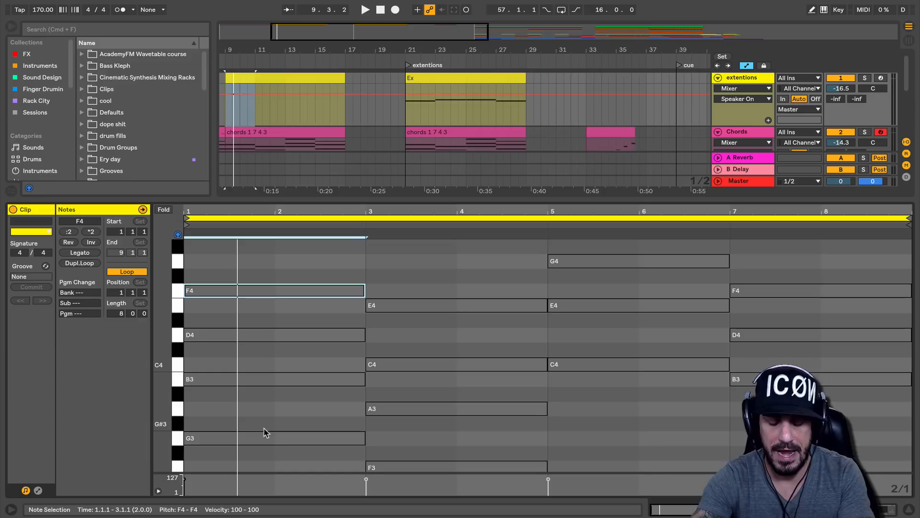
Compare the first chord with its B3 extension once more, and deactivate that note again
left_click(254, 378)
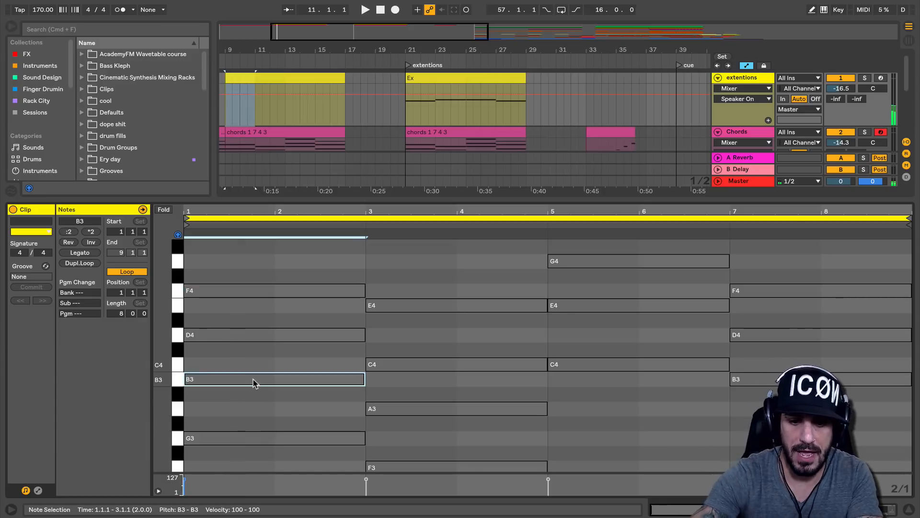
key("0")
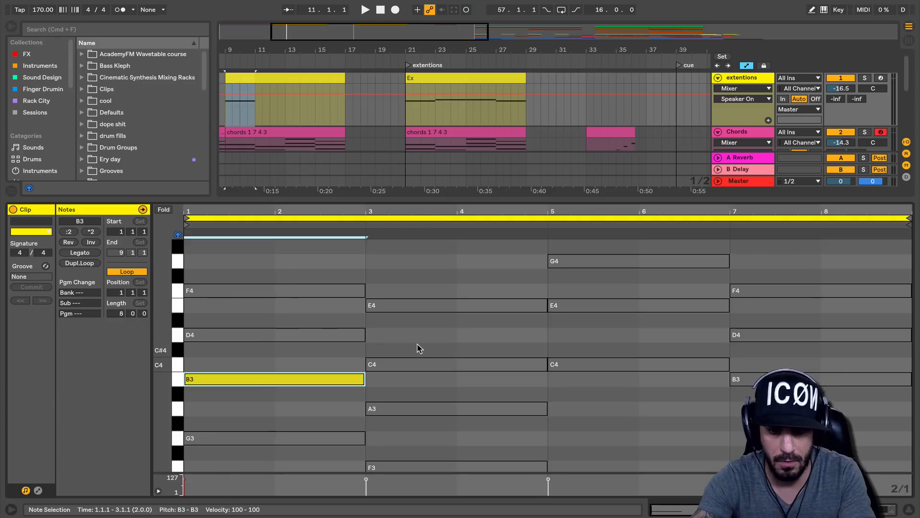
key("space")
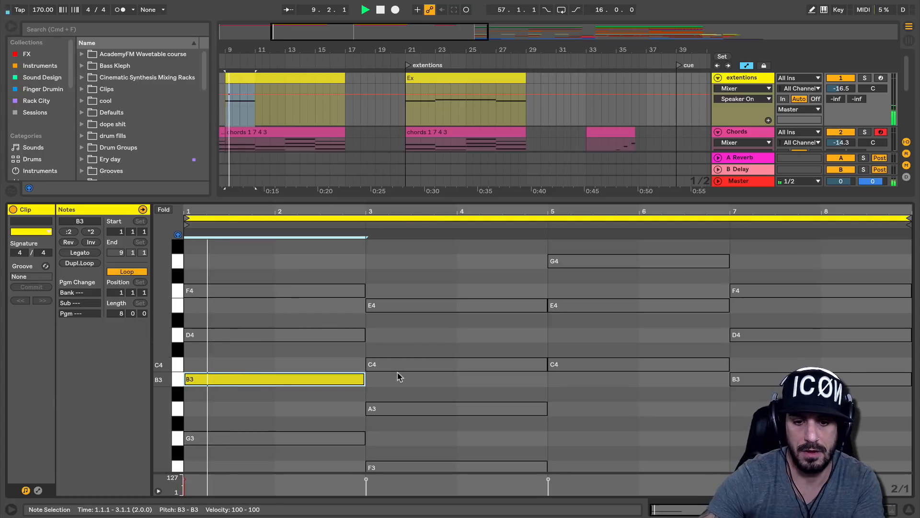
left_click(331, 397)
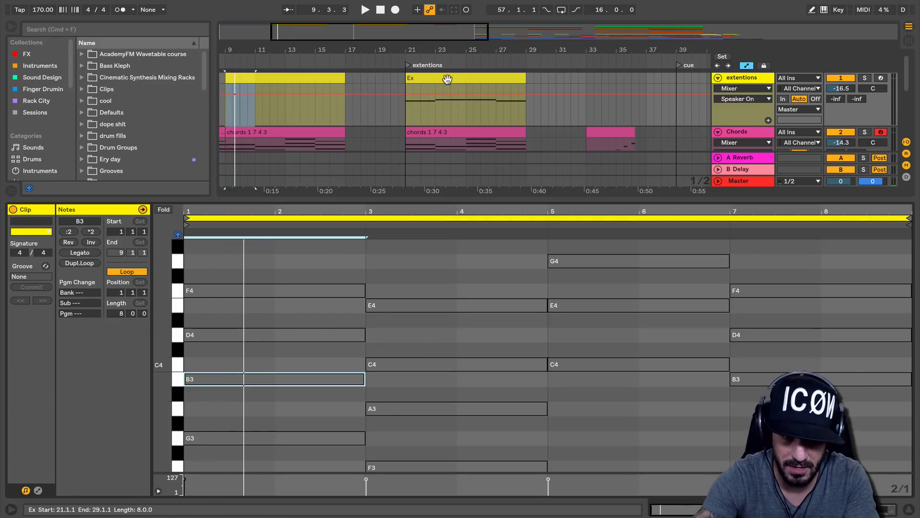
Activate the G3 extension for the first chord in the clip at bar 9 and play it
left_click(448, 81)
left_click(291, 82)
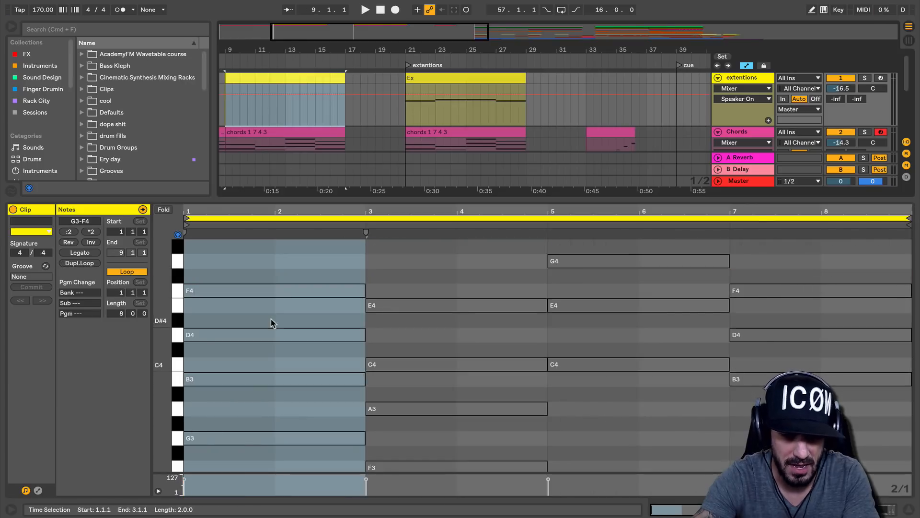
left_click(254, 439)
key("space")
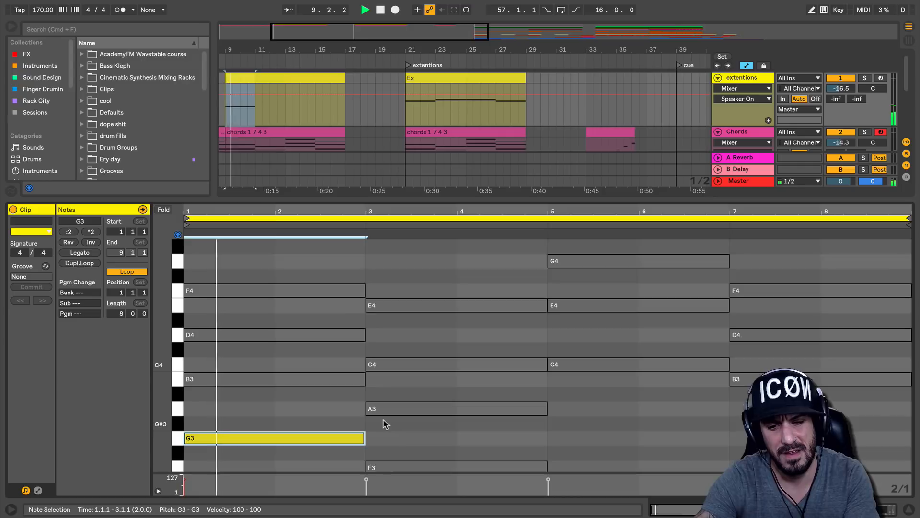
Activate the A3 extension for the second chord at bar 11 and play it with the chords
scroll(381, 422, "down", 2)
left_click(396, 383)
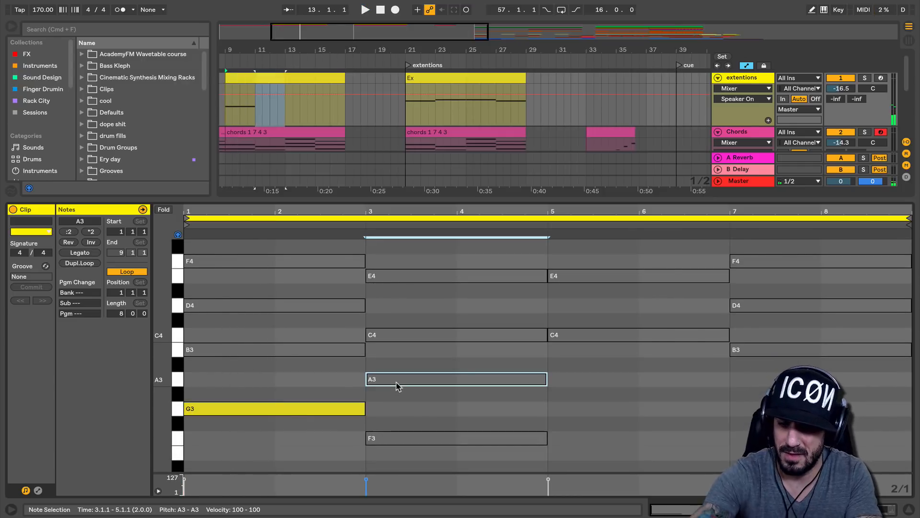
key("space")
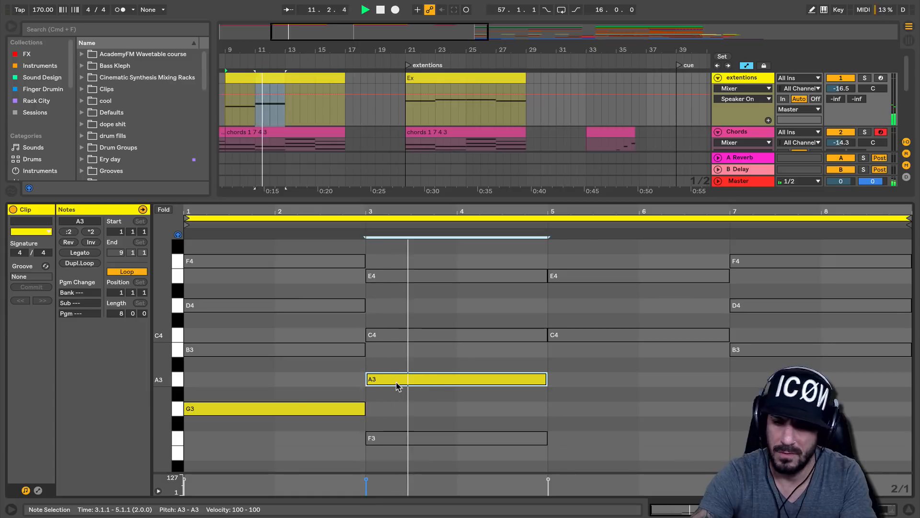
scroll(586, 401, "up", 4)
scroll(586, 401, "down", 3)
key("space")
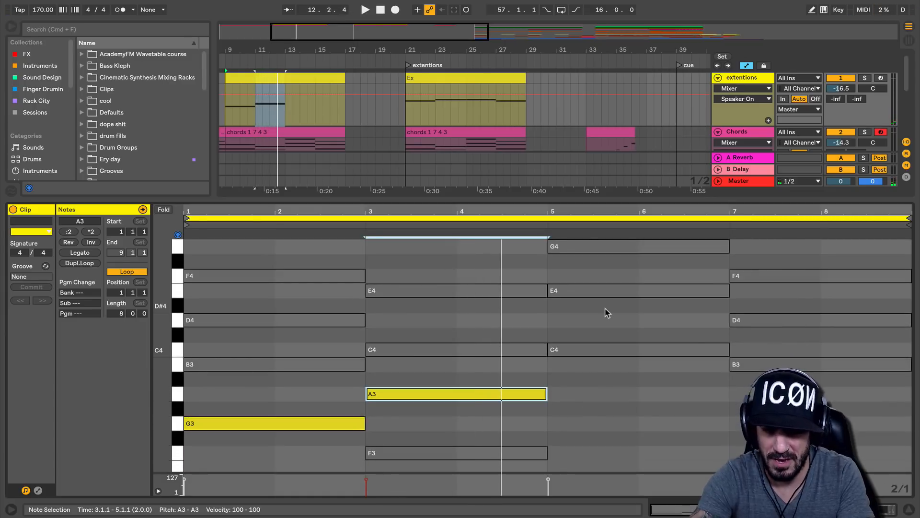
Transpose the active G3 and A3 extensions up one octave to G4 and A4, and play the first two chords
left_click(343, 424)
left_click(399, 398, "shift")
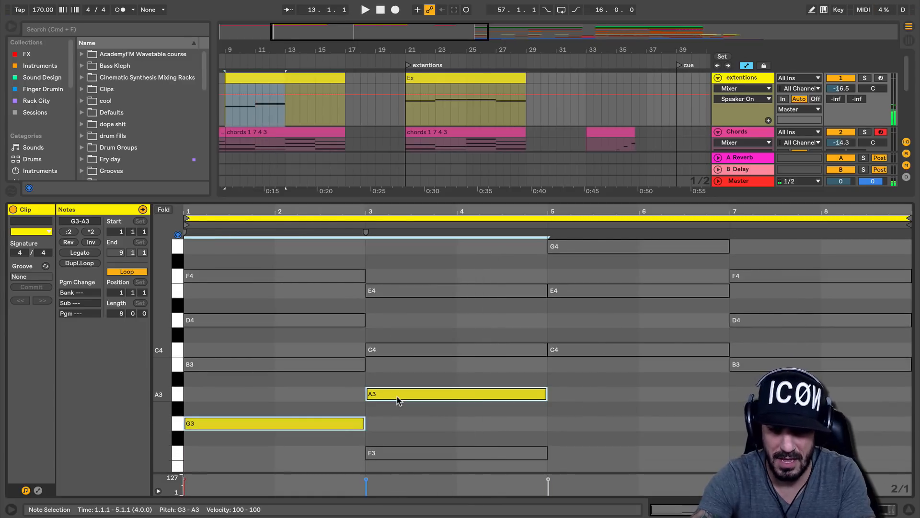
key("shift+Up")
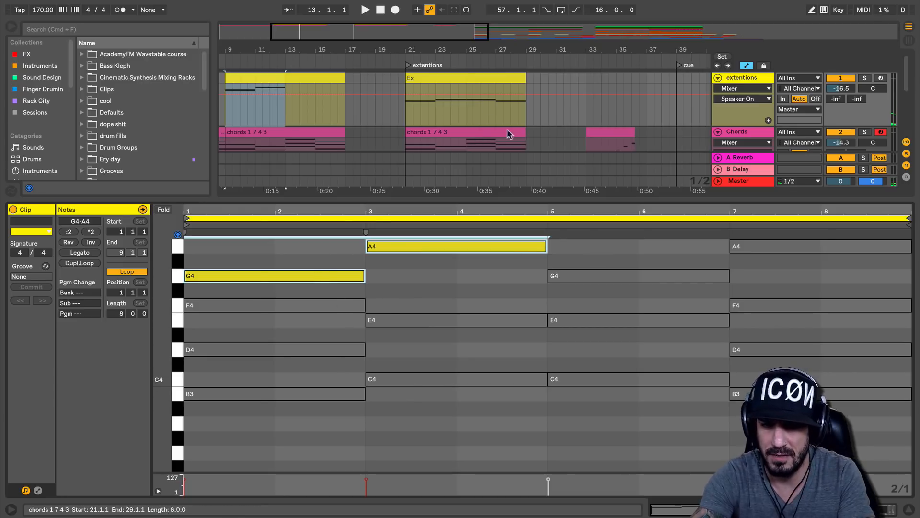
key("space")
scroll(358, 373, "up", 2)
scroll(355, 371, "down", 1)
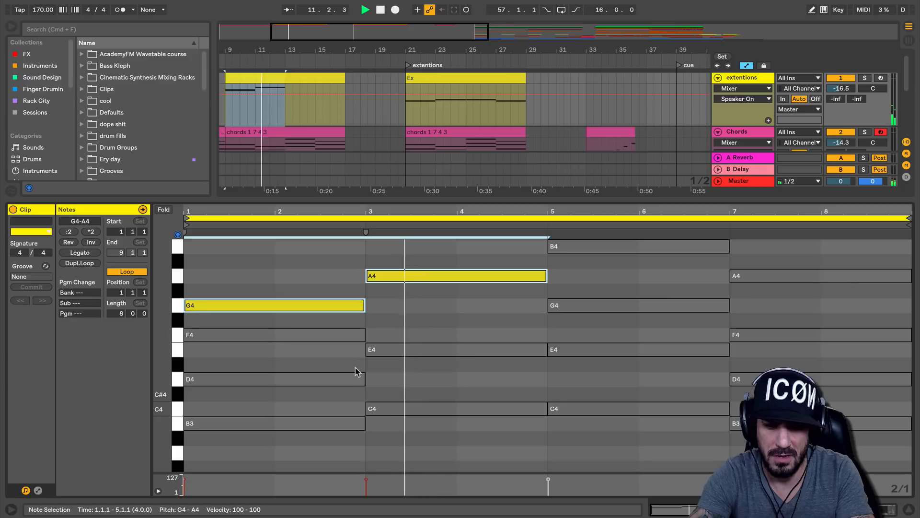
key("space")
Activate the E4 extension for the third chord at bar 13 and play the progression with it
left_click(591, 306)
left_click(585, 351)
key("space")
key("space")
key("0")
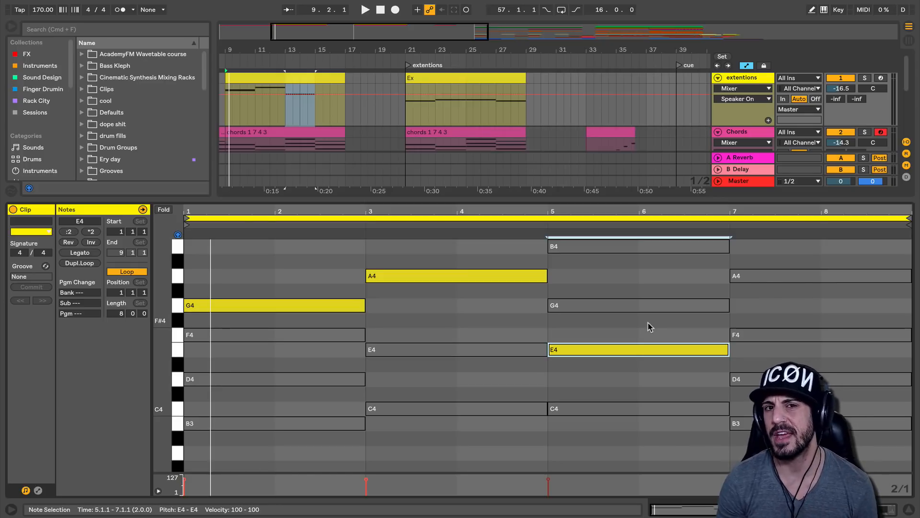
key("space")
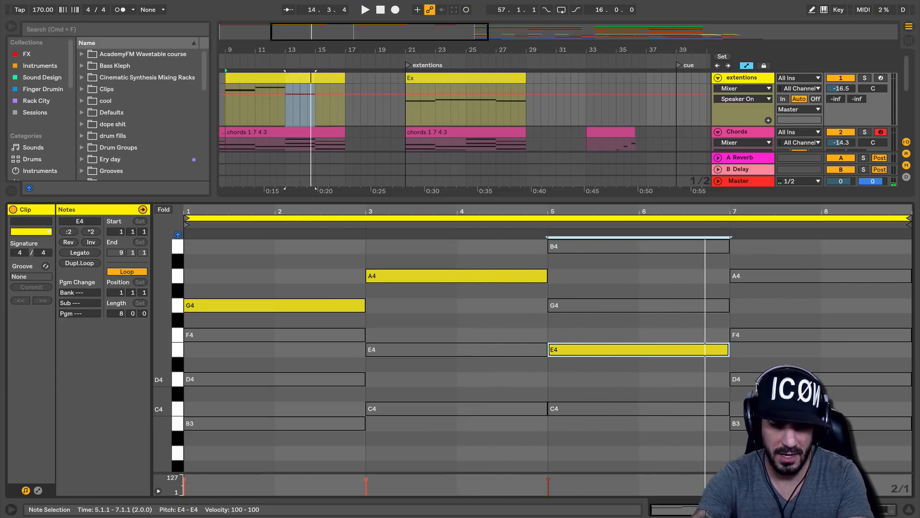
key("space")
key("space")
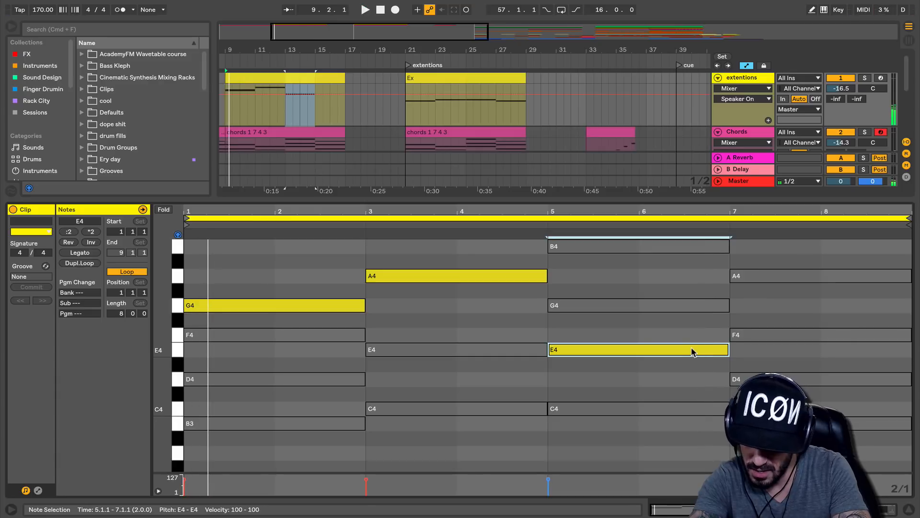
Activate the F4 extension for the last chord at bar 15 and play the full progression with the chosen extensions
left_click(750, 335)
key("0")
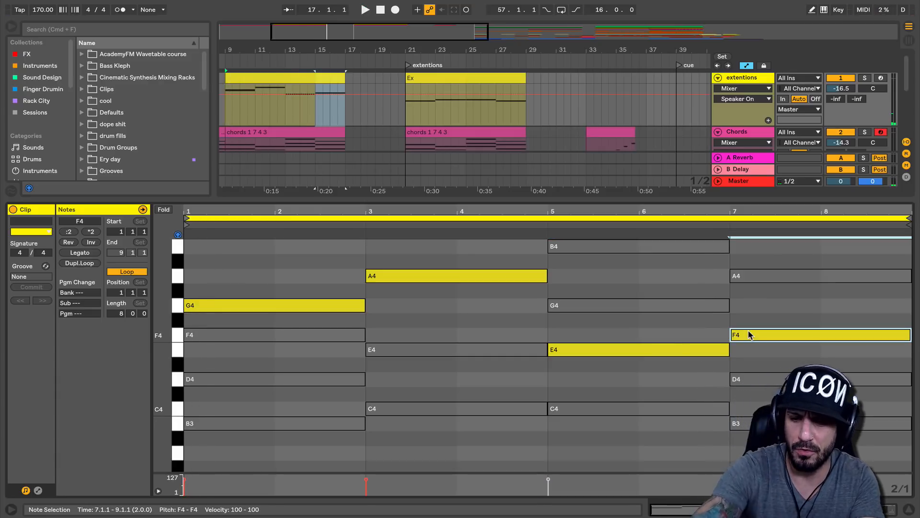
scroll(317, 128, "down", 3)
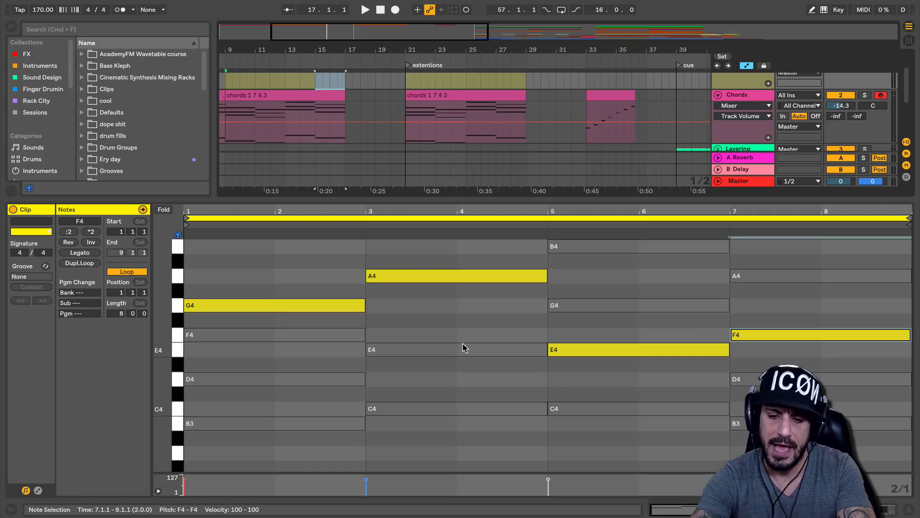
scroll(464, 345, "up", 3)
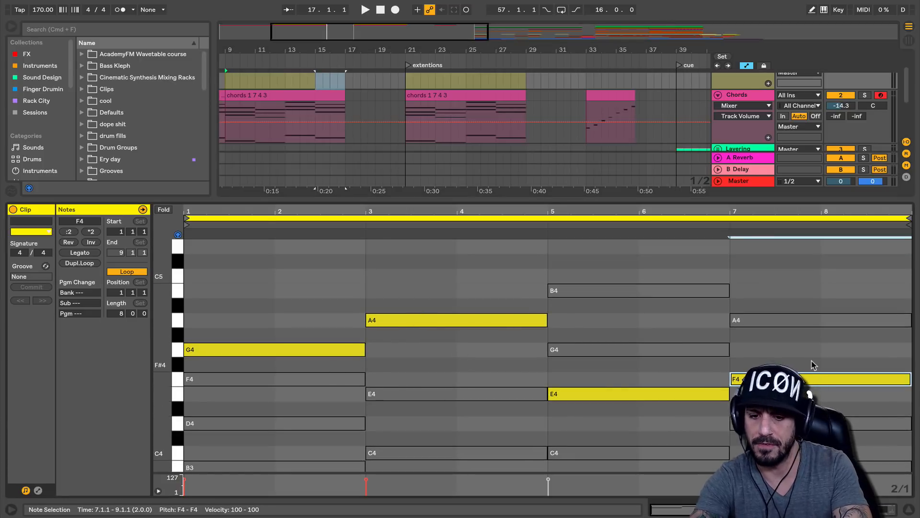
key("space")
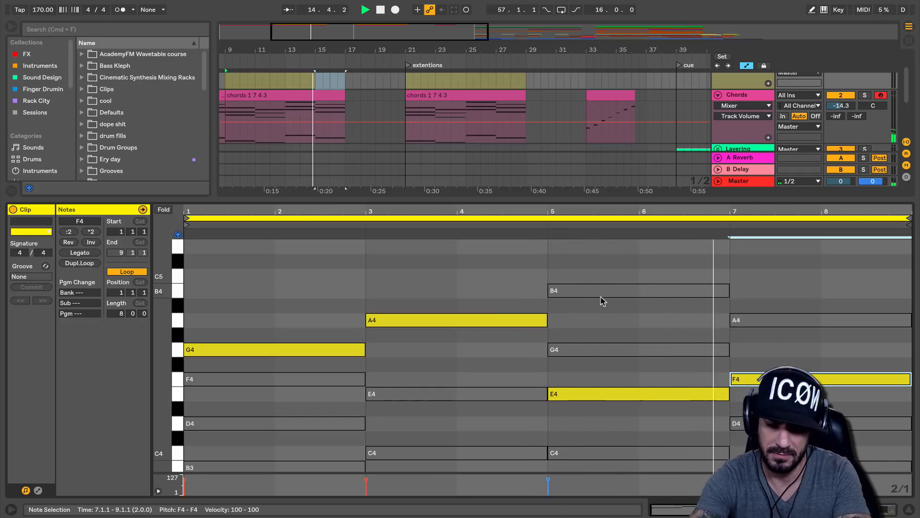
scroll(690, 350, "down", 2)
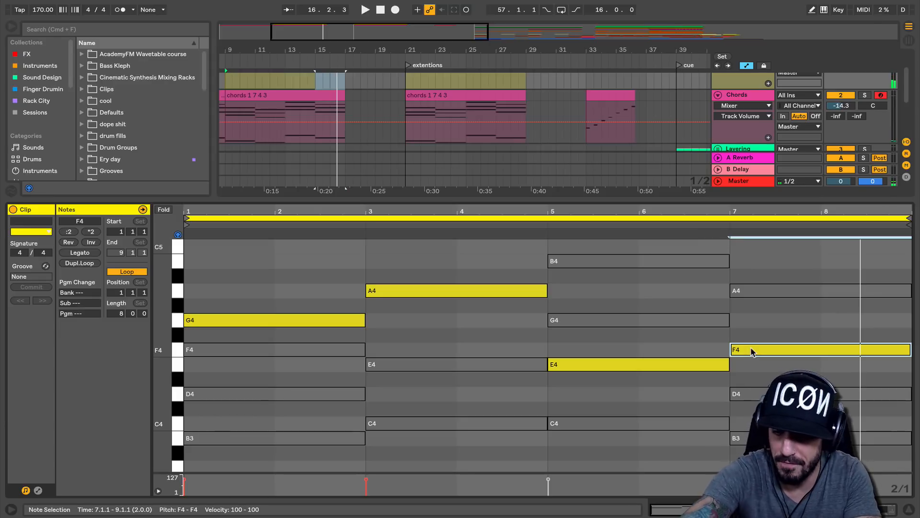
Deactivate F4 over the last chord, activate the A4 extension instead, and play the progression from the third chord
key("0")
left_click(756, 293)
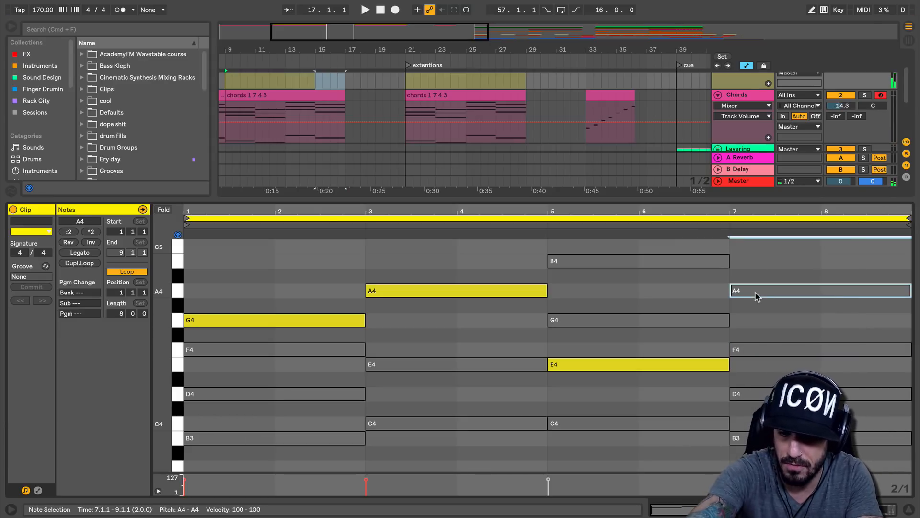
key("0")
left_click(540, 225)
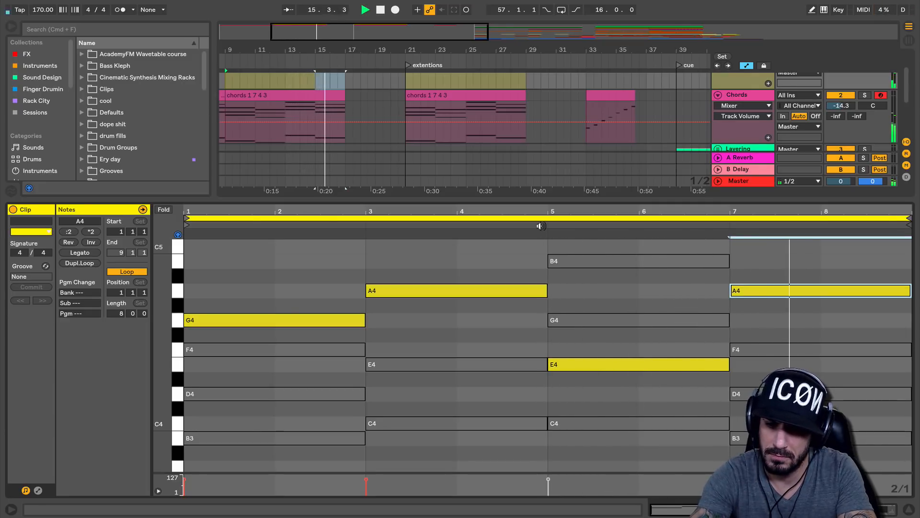
Deactivate A4 over the last chord, activate the D4 extension in its place, and play the progression with it
key("0")
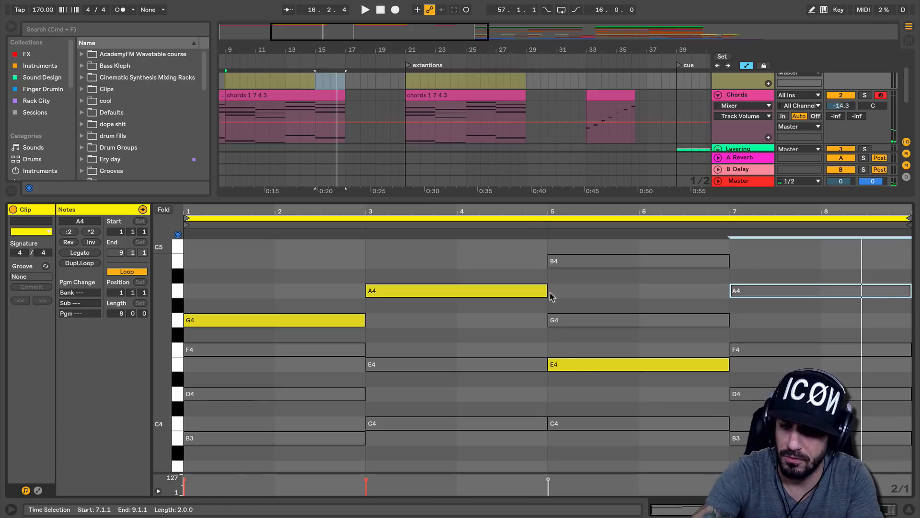
left_click(805, 394)
key("0")
key("space")
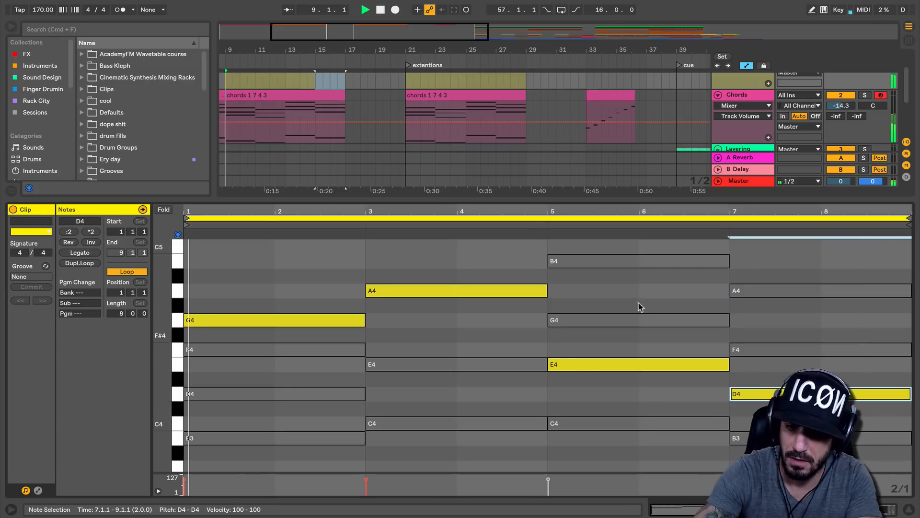
left_click(546, 225)
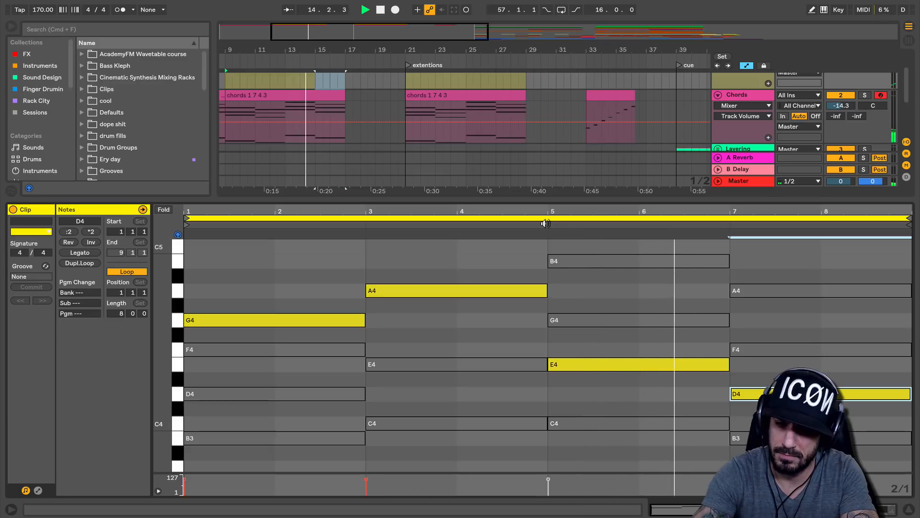
key("space")
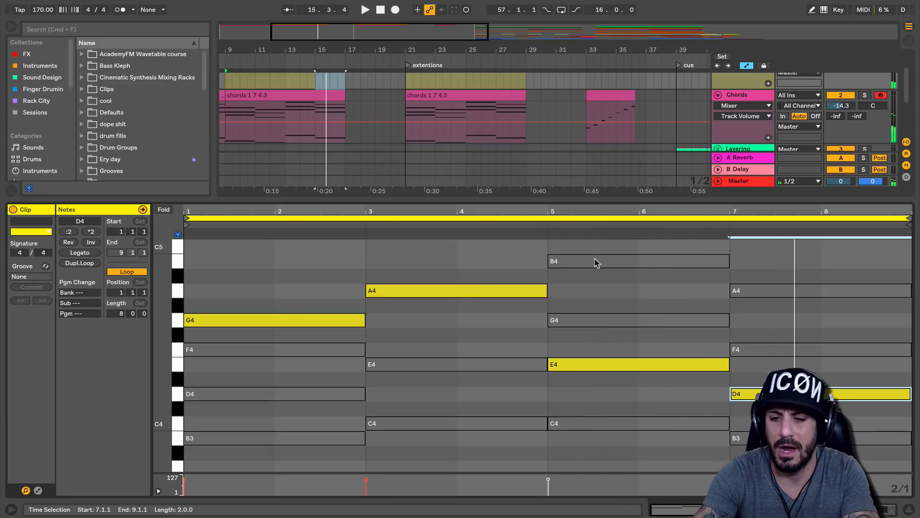
Play the chords 1 7 4 3 clip at bar 9 from its start, reopening the extension clip above it during playback
left_click(307, 95)
key("space")
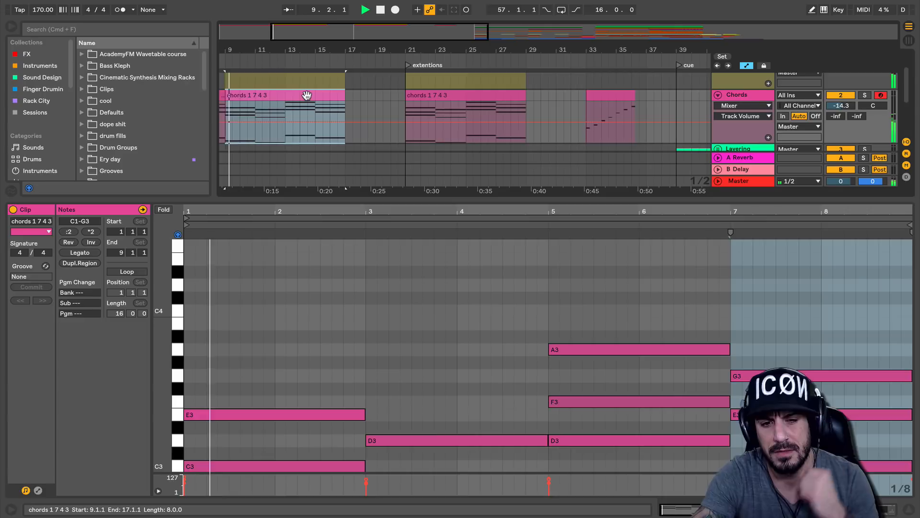
left_click(308, 82)
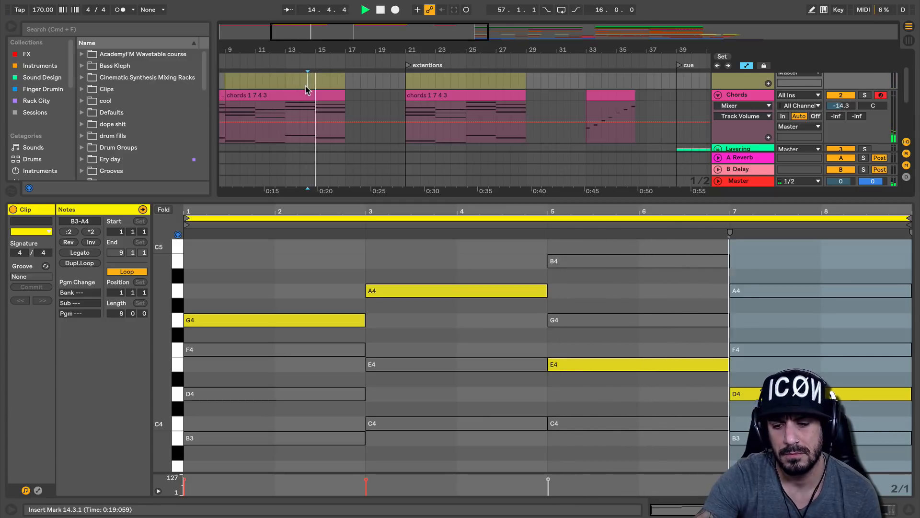
key("space")
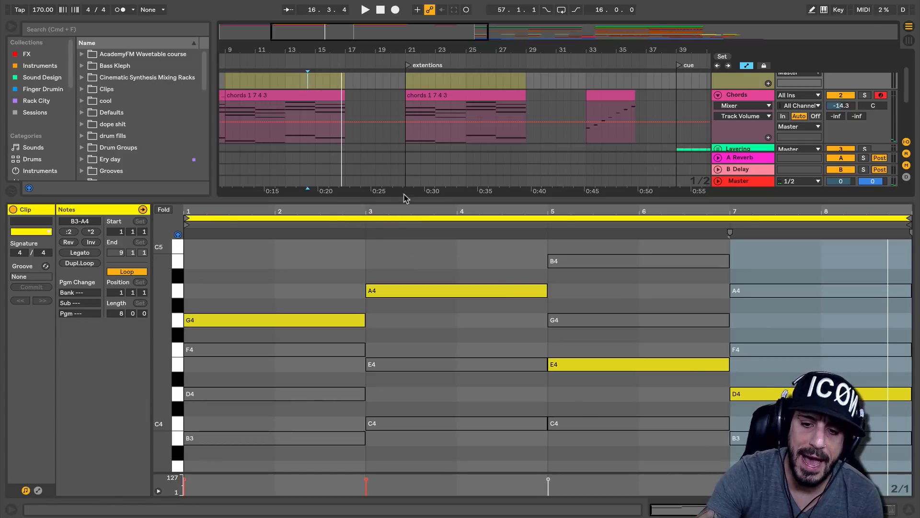
Enlarge the note editor over the arrangement to show more of the extension clip's pitch range
left_click_drag(404, 198, 398, 64)
scroll(439, 223, "up", 3)
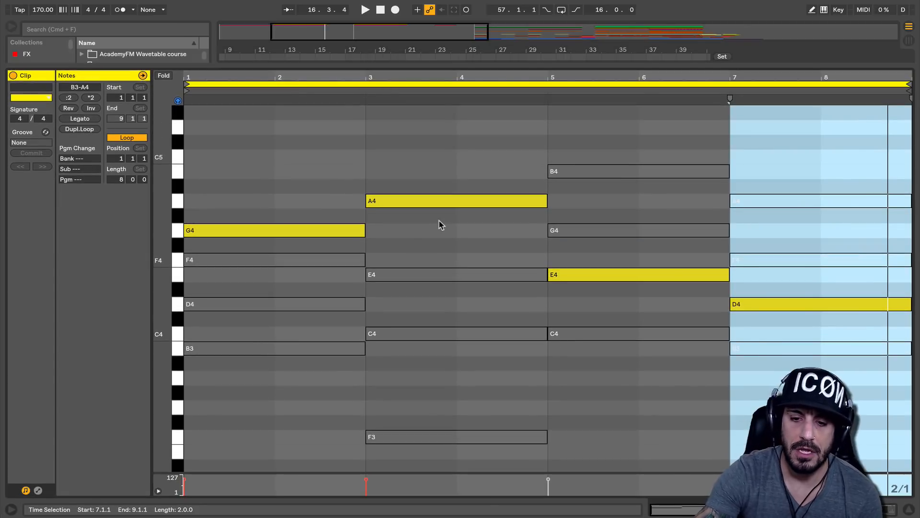